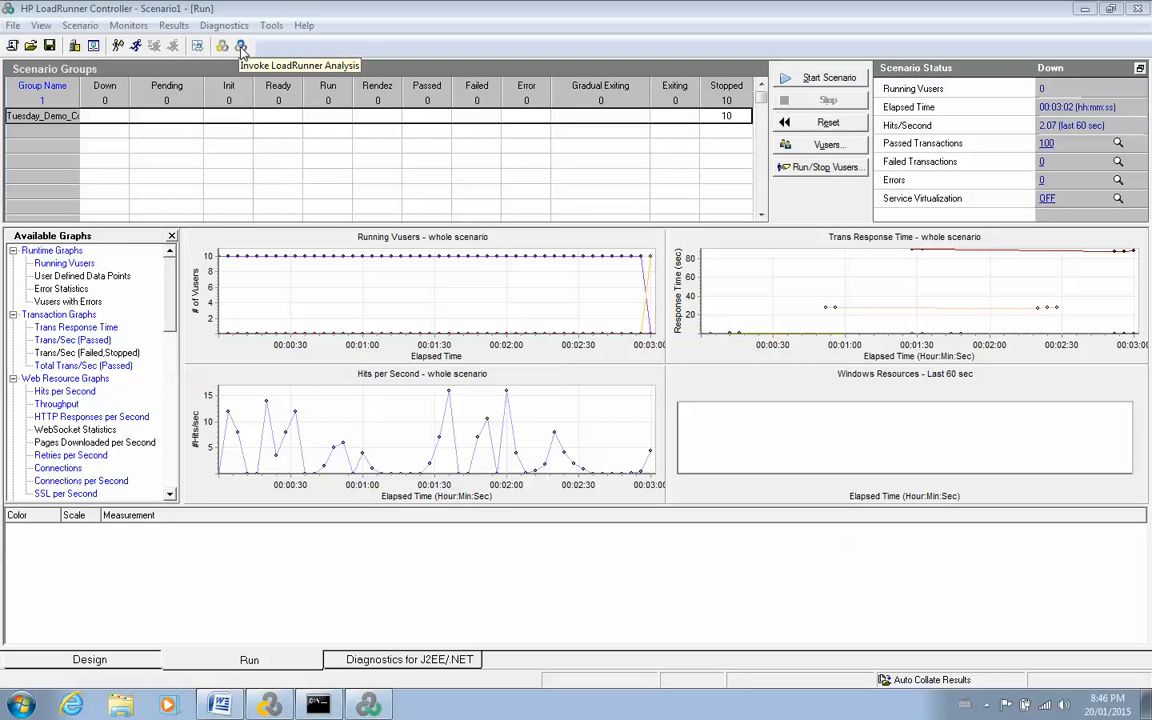
Launch LoadRunner Analysis maximized and start a new analysis session, bringing up the raw result file selection
click(241, 47)
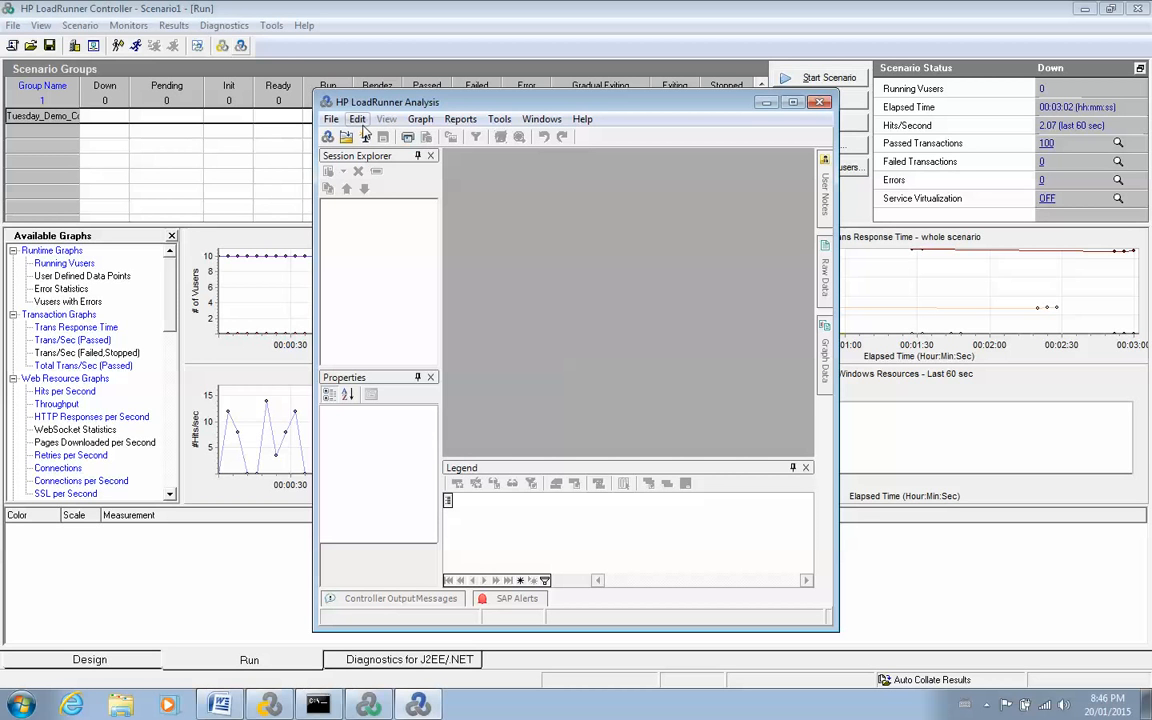
click(792, 104)
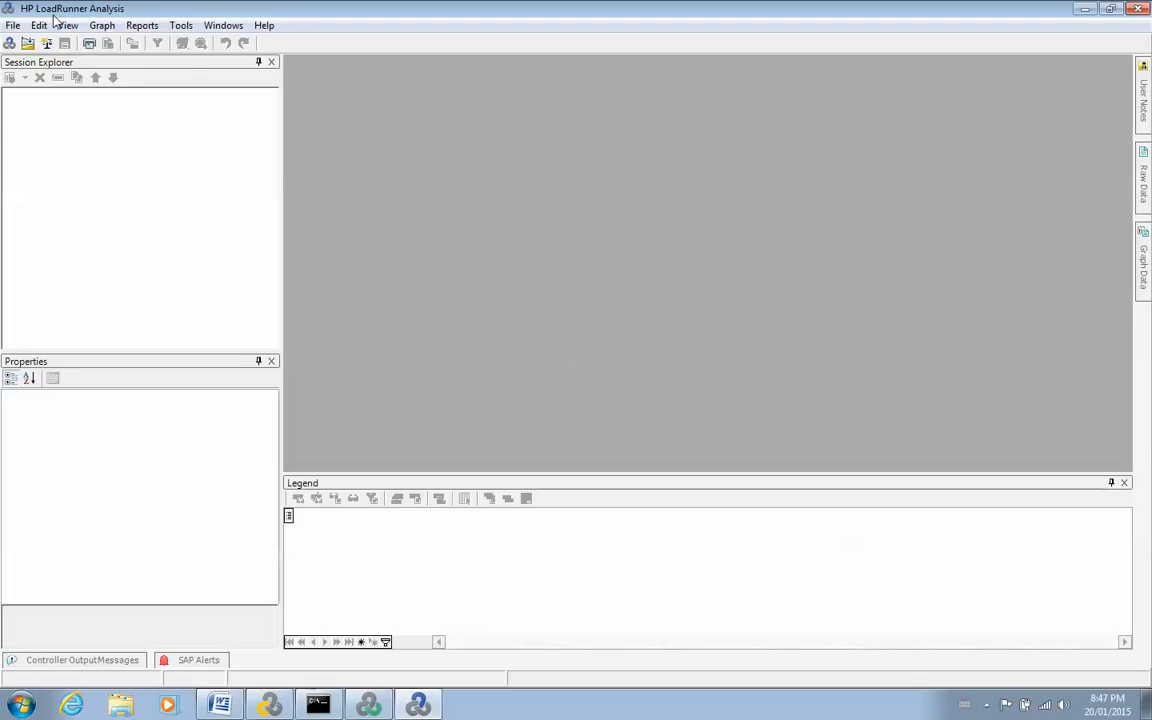
click(11, 27)
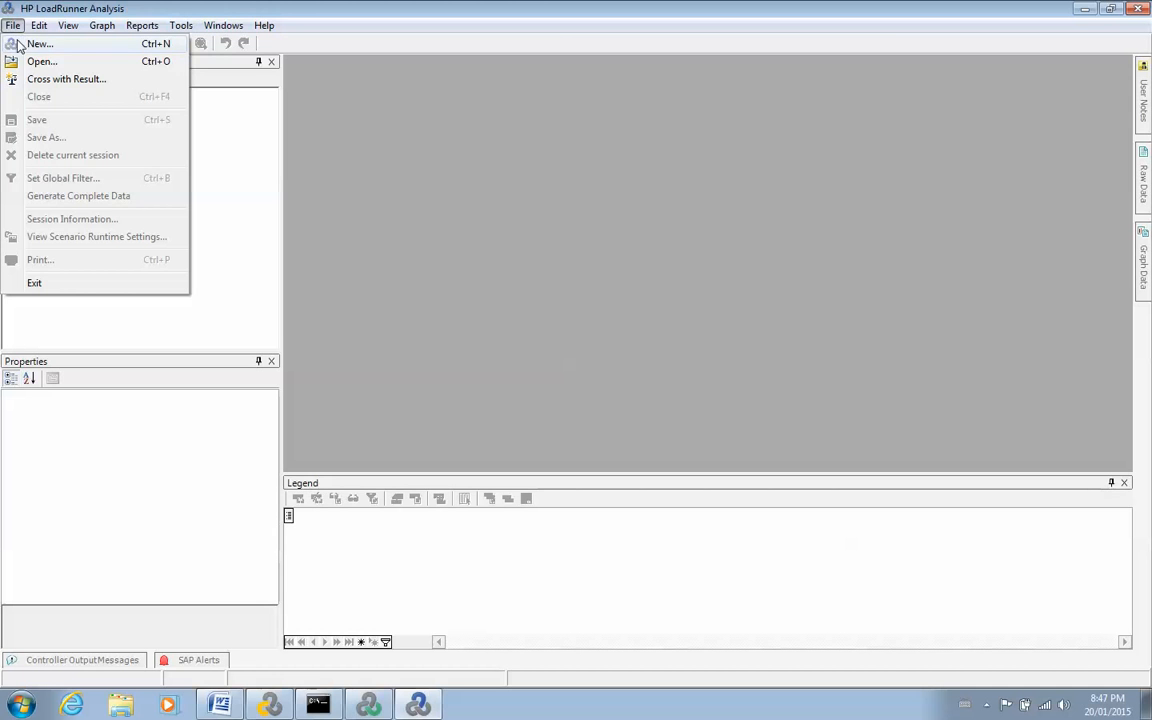
click(35, 47)
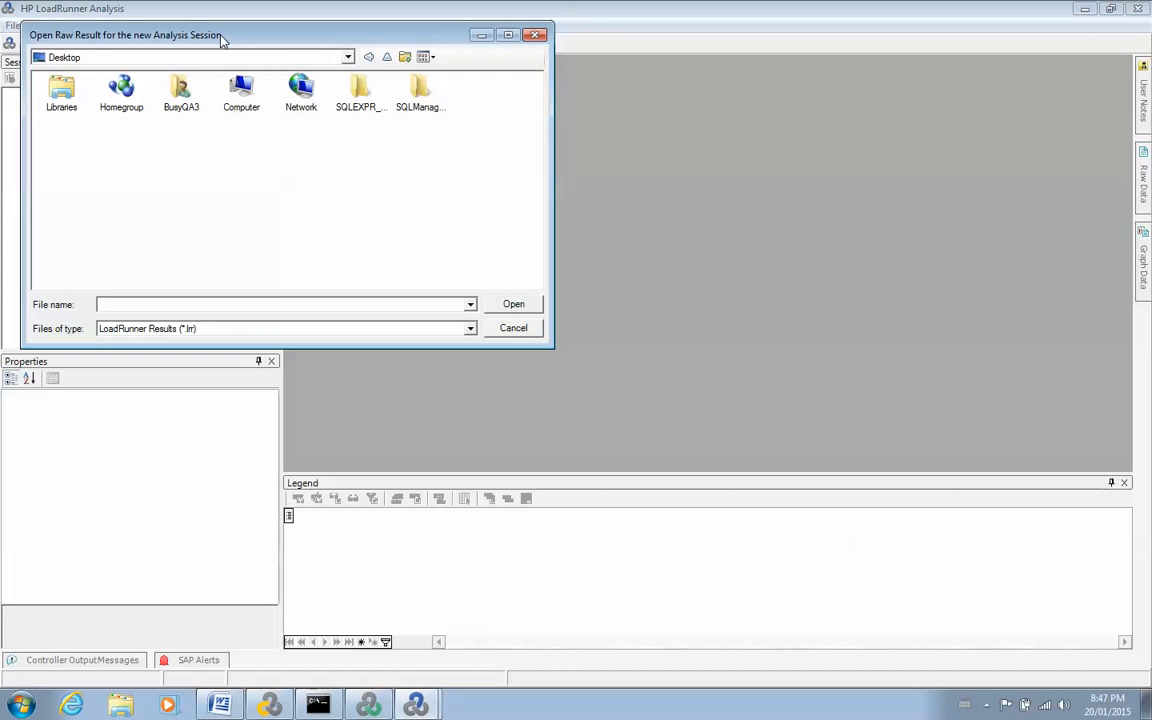
drag(222, 38, 484, 156)
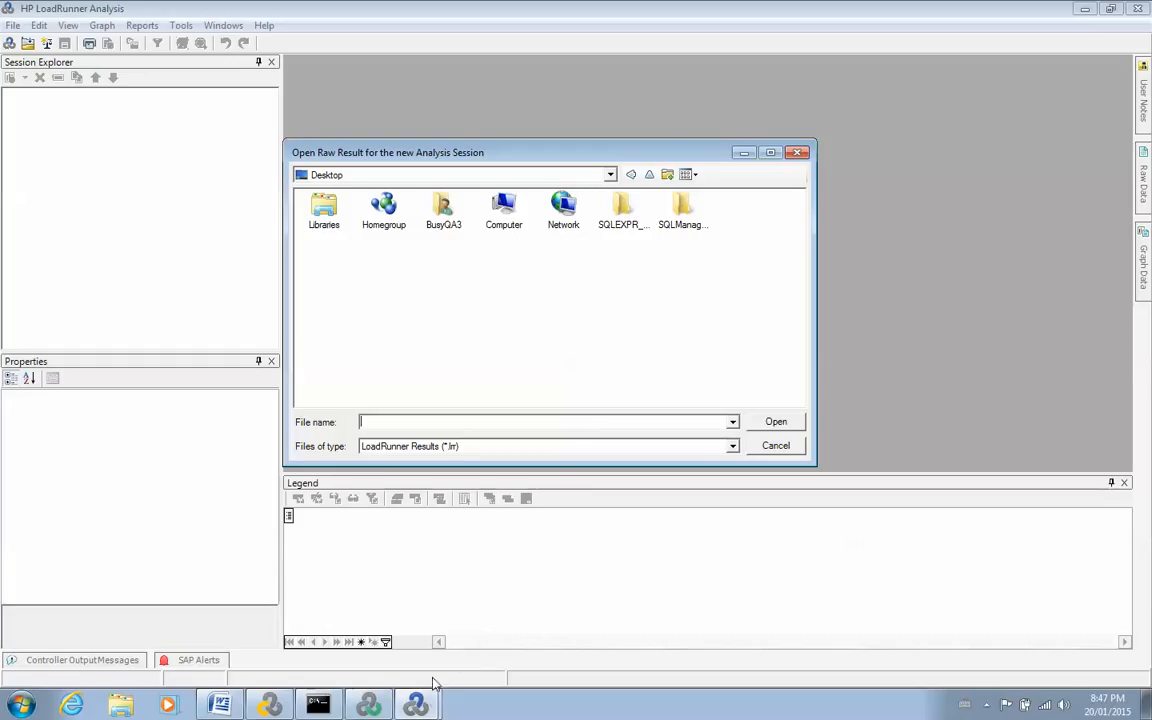
Switch to LoadRunner Controller and start the scenario again to bring up the existing results directory path
mouse_move(425, 706)
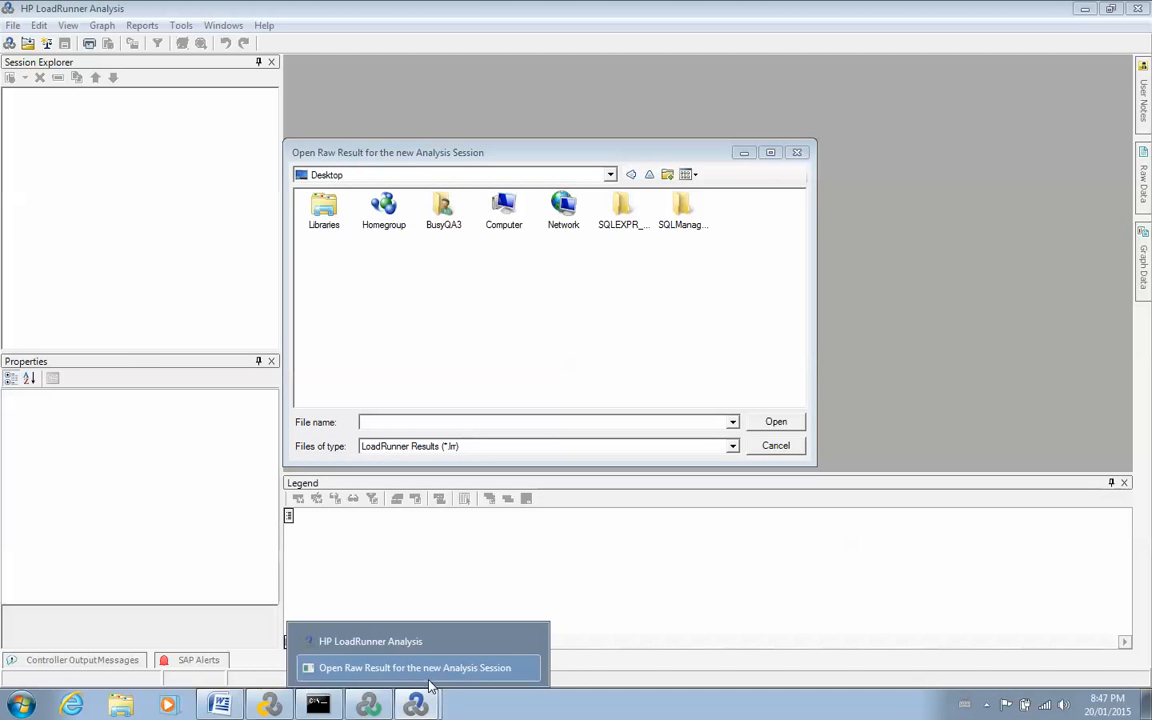
click(429, 680)
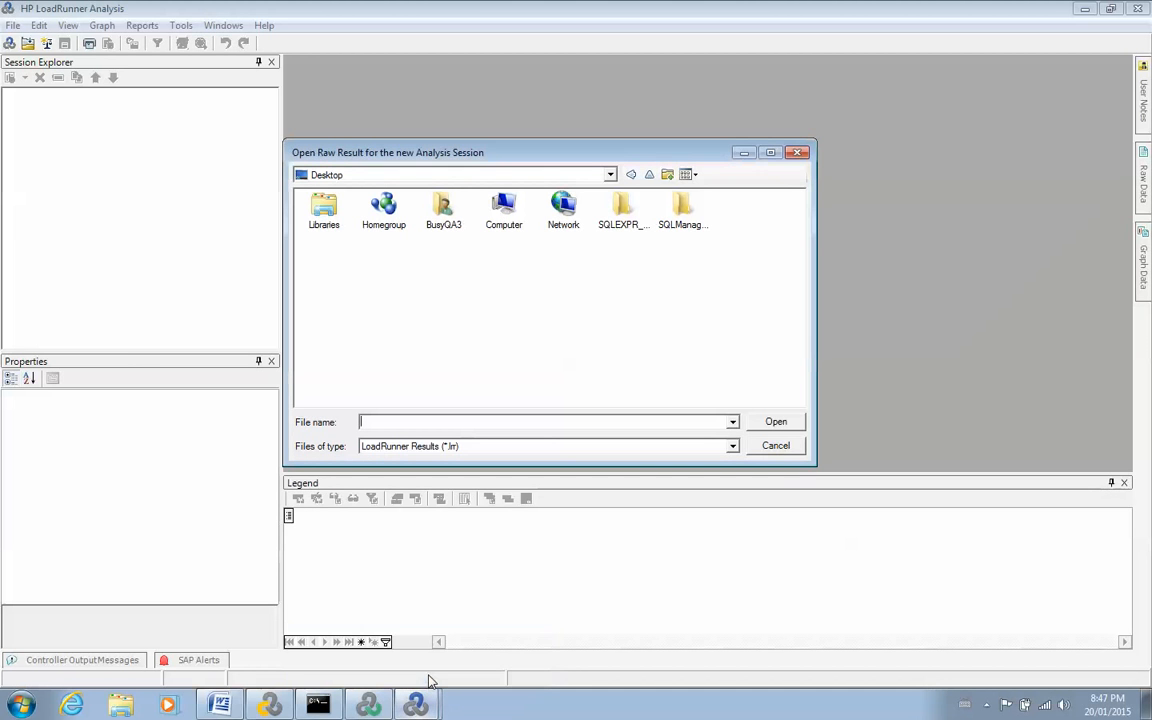
click(369, 706)
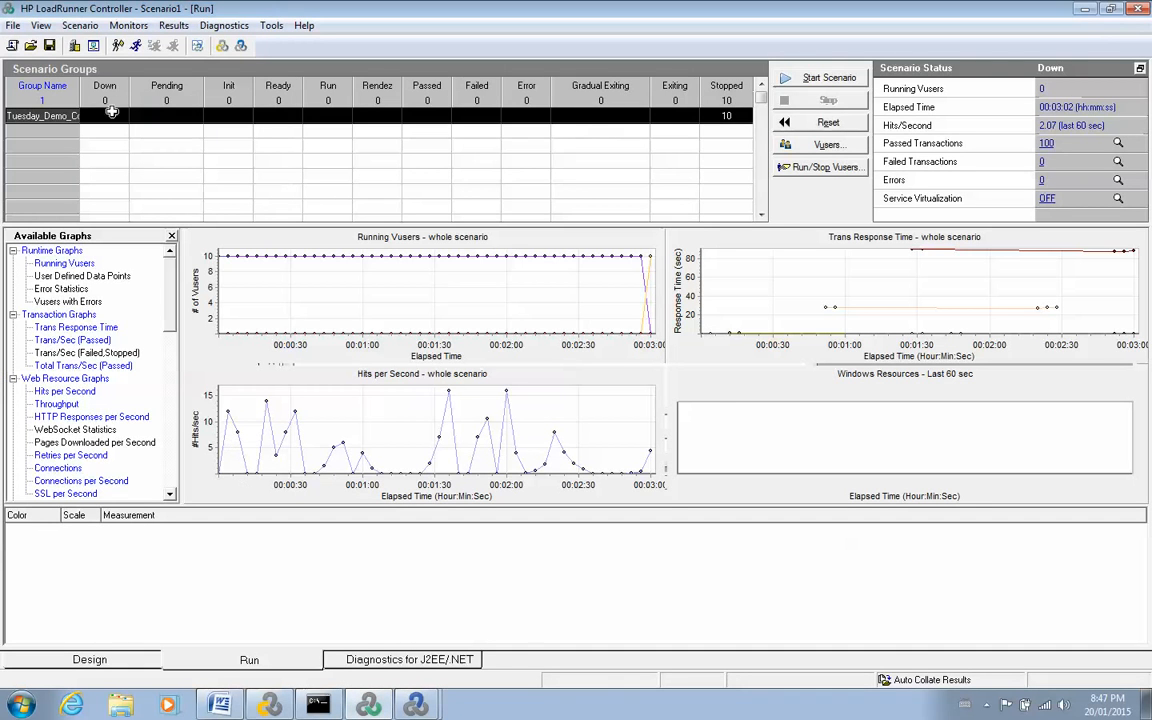
click(829, 79)
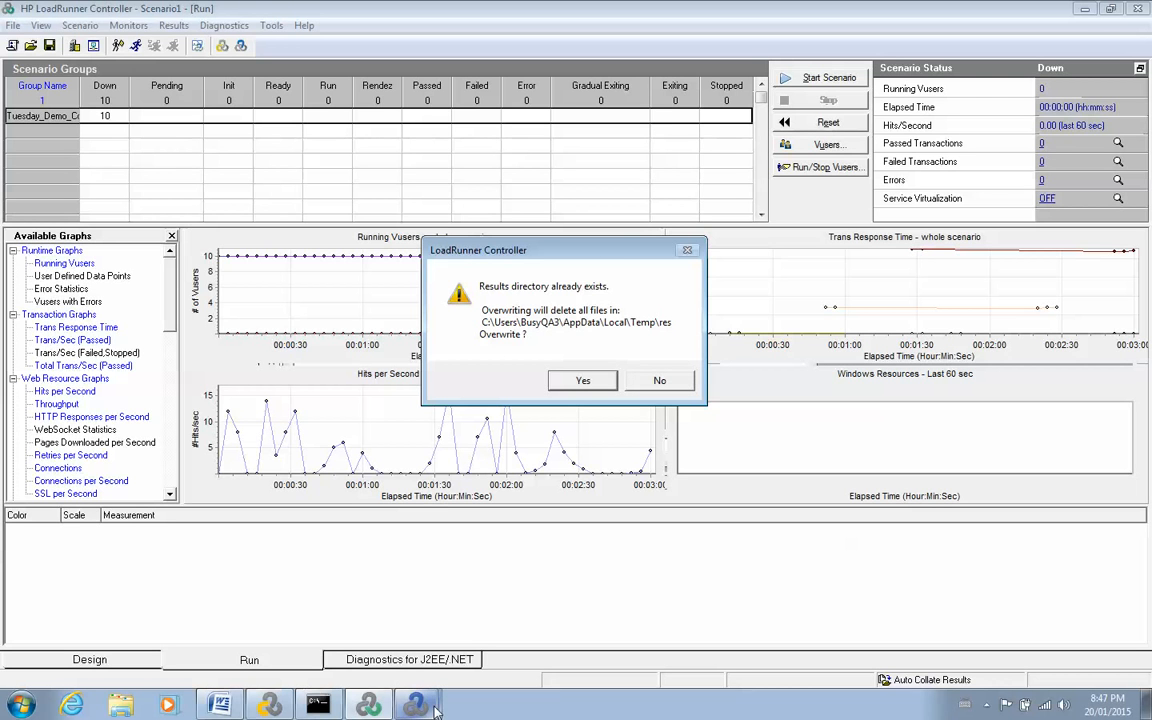
Return to the raw result selection in LoadRunner Analysis and browse to the BusyQA3 user folder
mouse_move(433, 705)
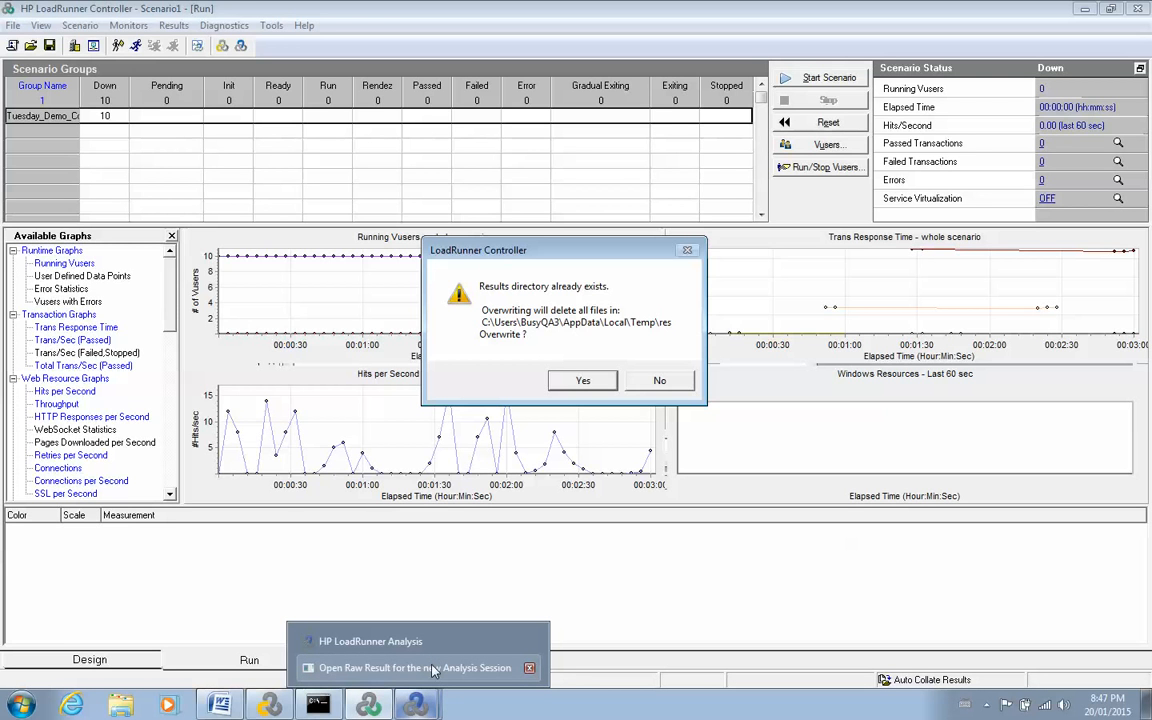
click(433, 670)
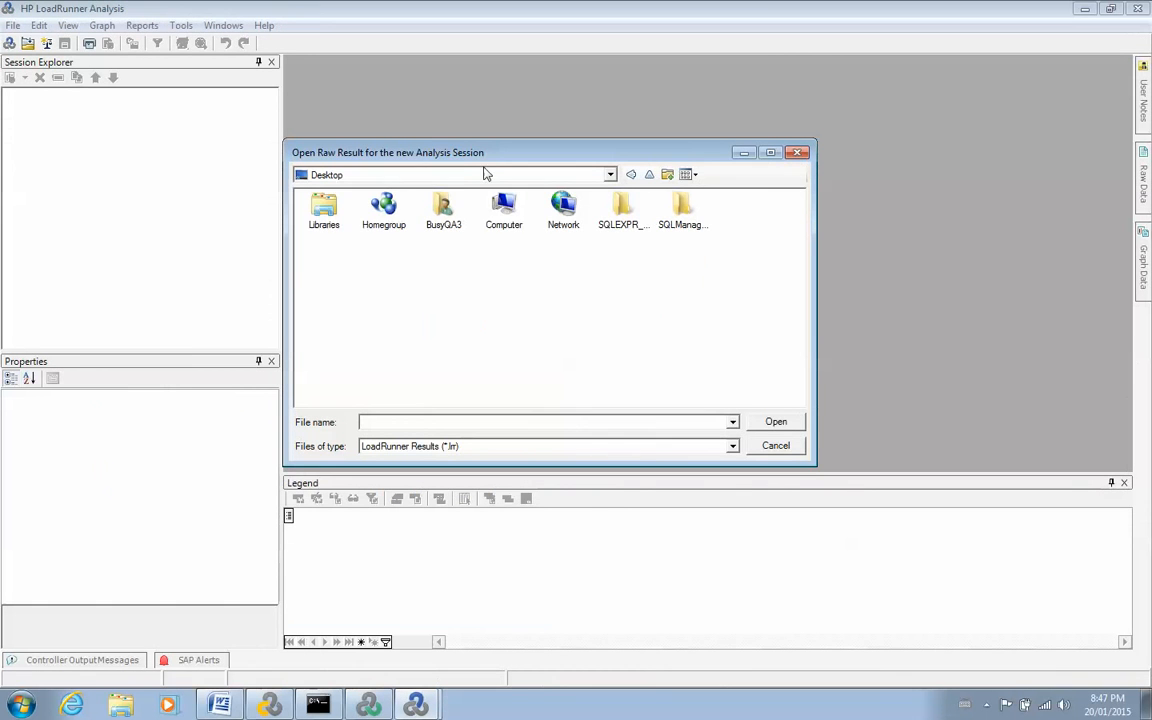
click(609, 174)
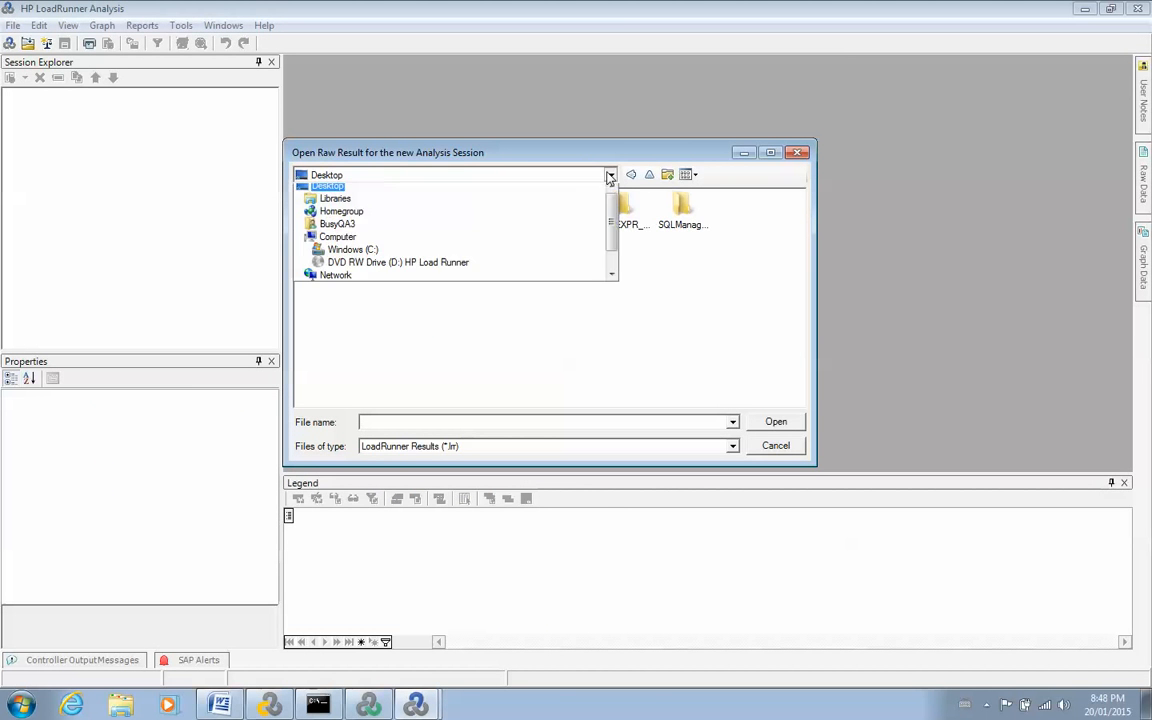
click(476, 222)
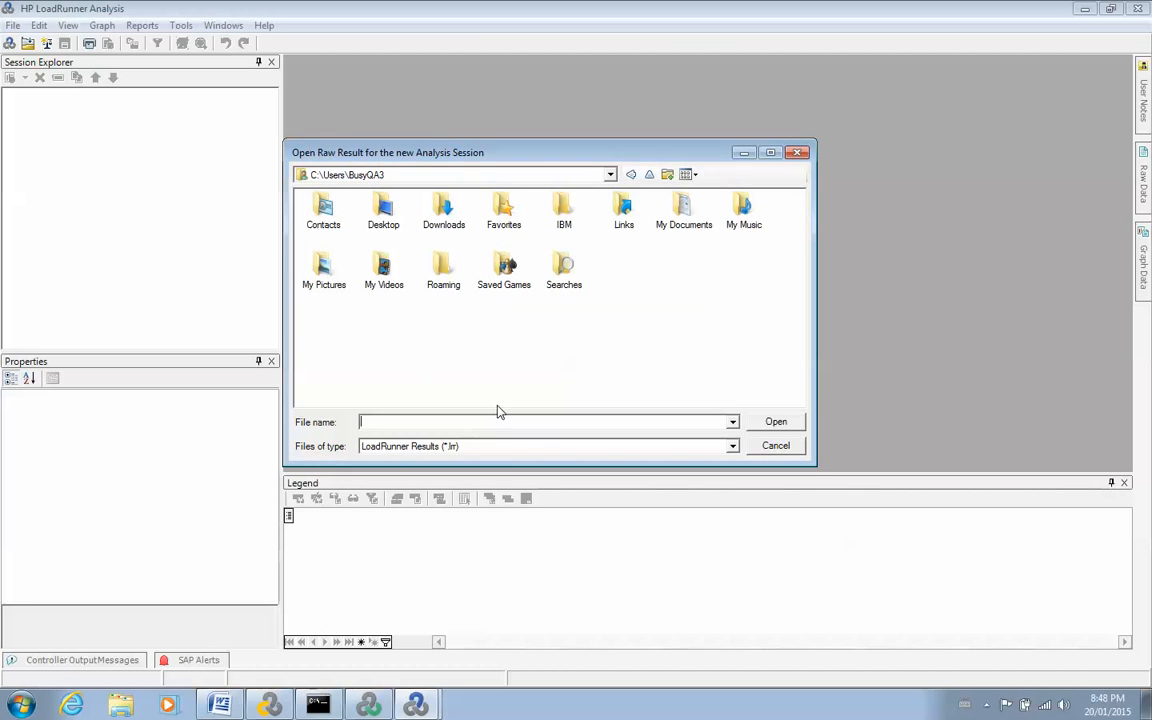
Check the results directory path in LoadRunner Controller and return to the raw result selection in LoadRunner Analysis
click(416, 705)
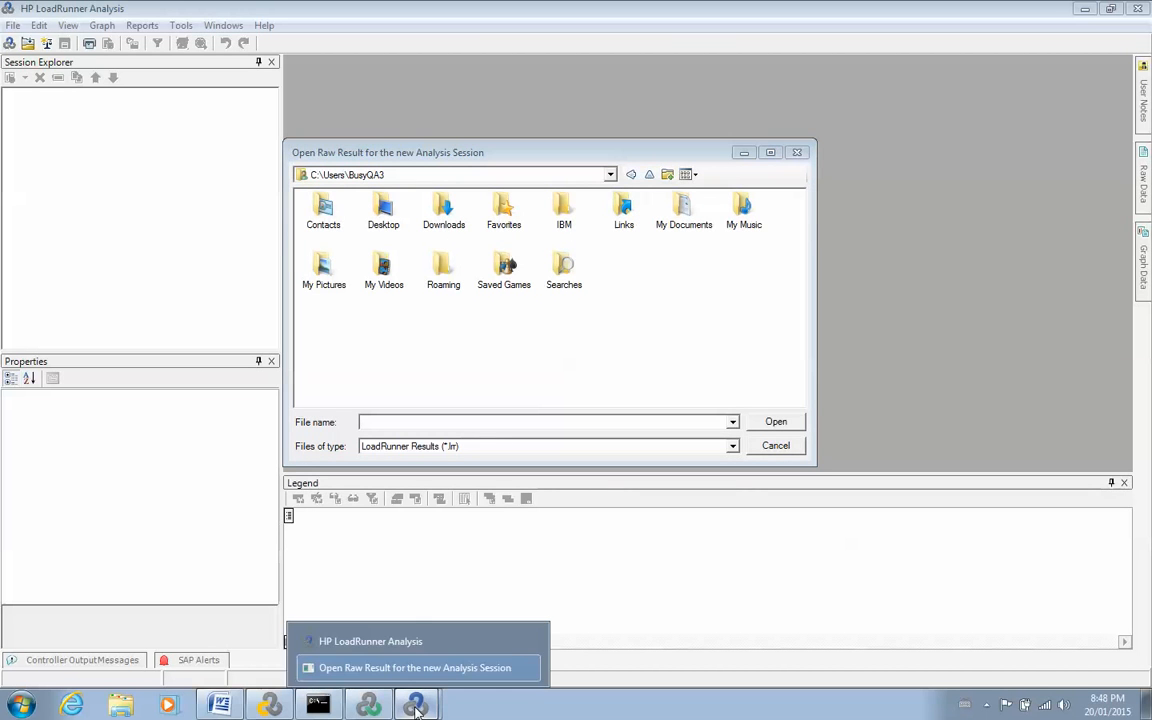
click(408, 649)
click(376, 711)
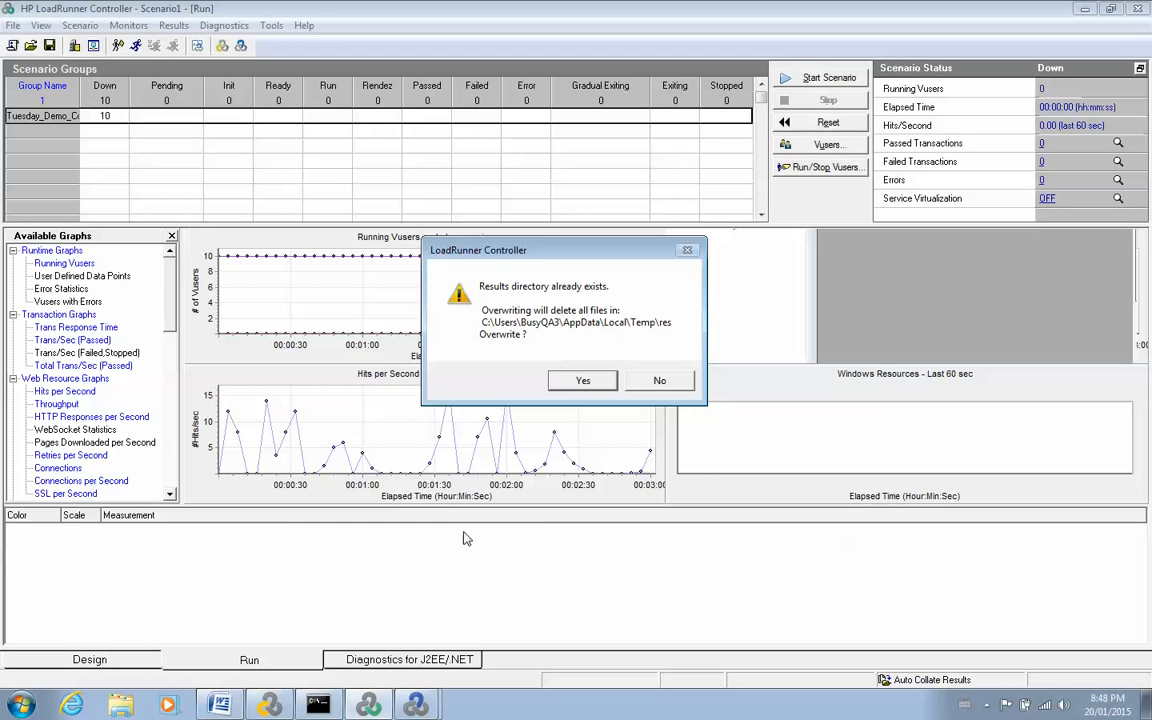
click(418, 705)
click(424, 668)
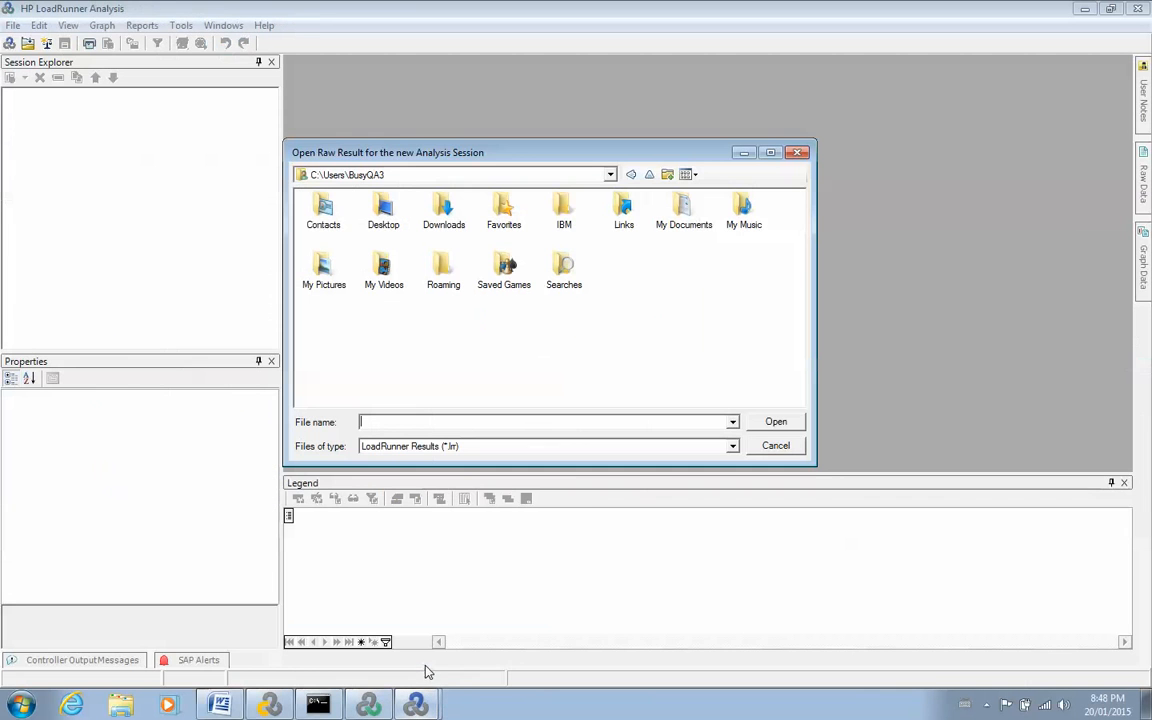
Extend the folder path to C:\Users\BusyQA3\AppData and open its Local folder
click(410, 175)
click(411, 175)
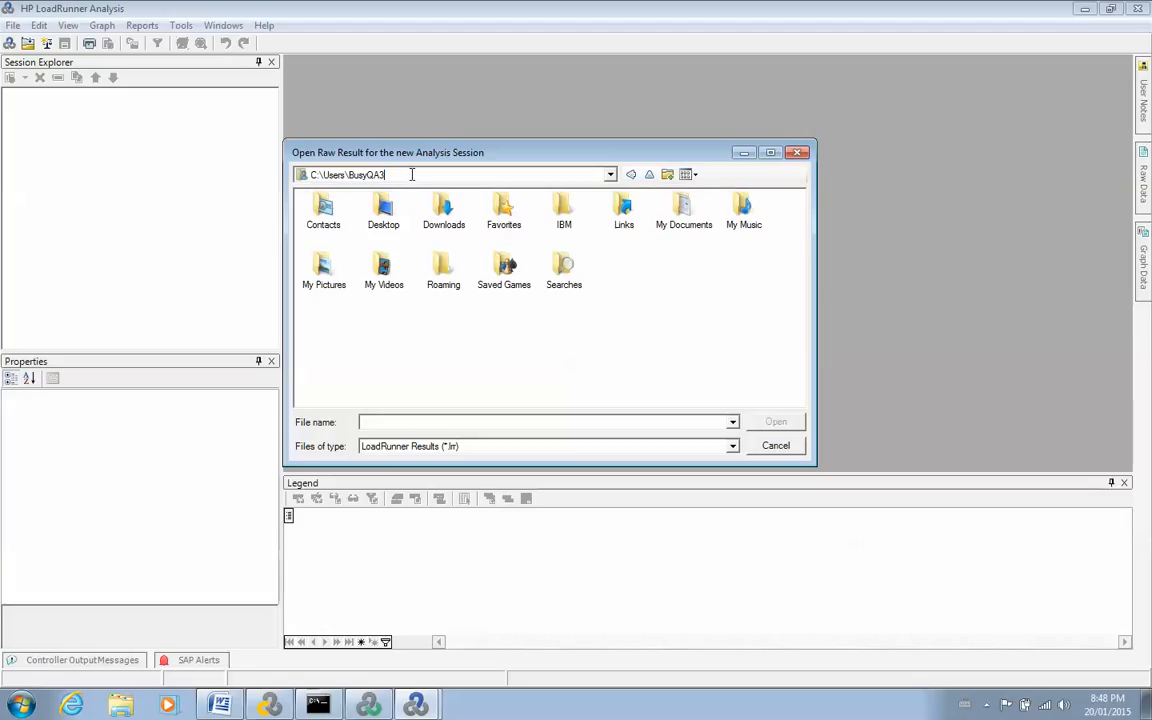
text(\AppData)
key(Return)
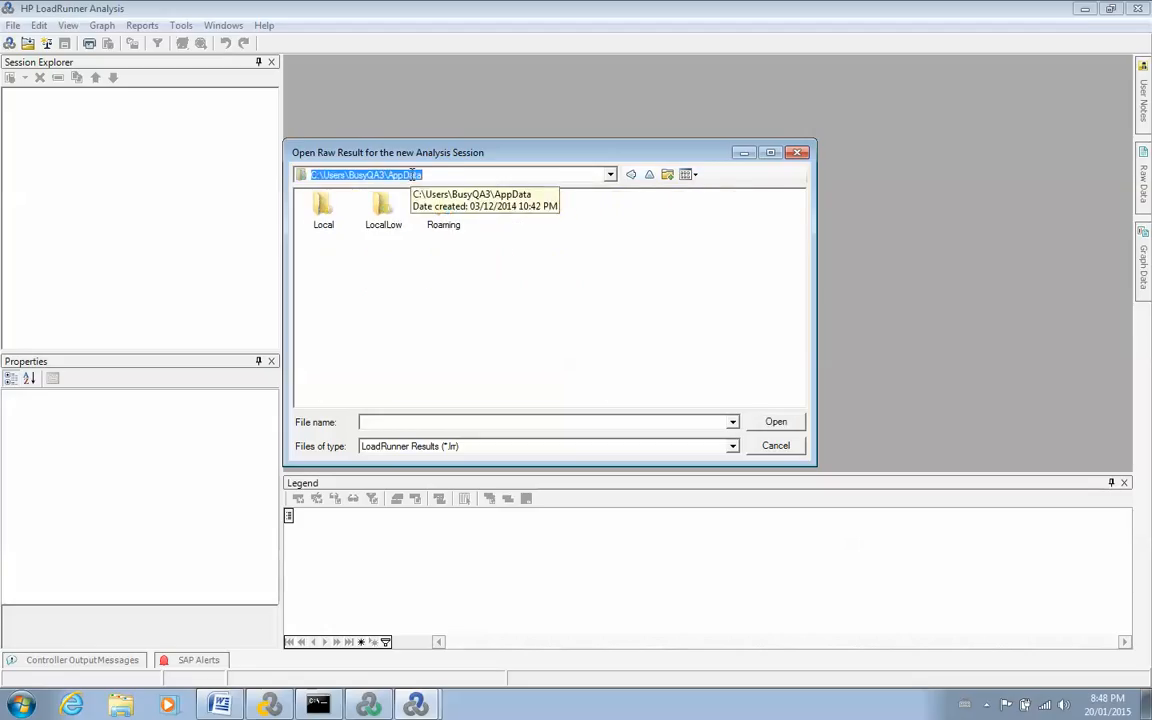
double_click(323, 207)
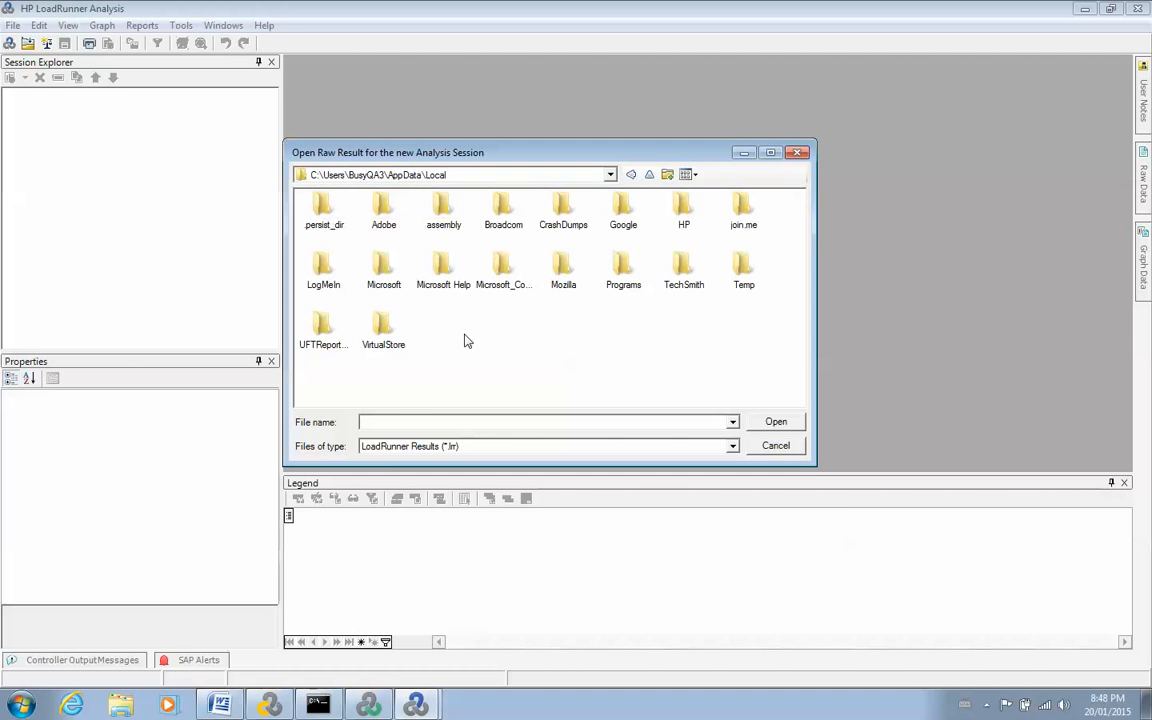
Recheck the path in LoadRunner Controller and open res.lrr from Temp\res in LoadRunner Analysis as the new session's raw results
click(368, 705)
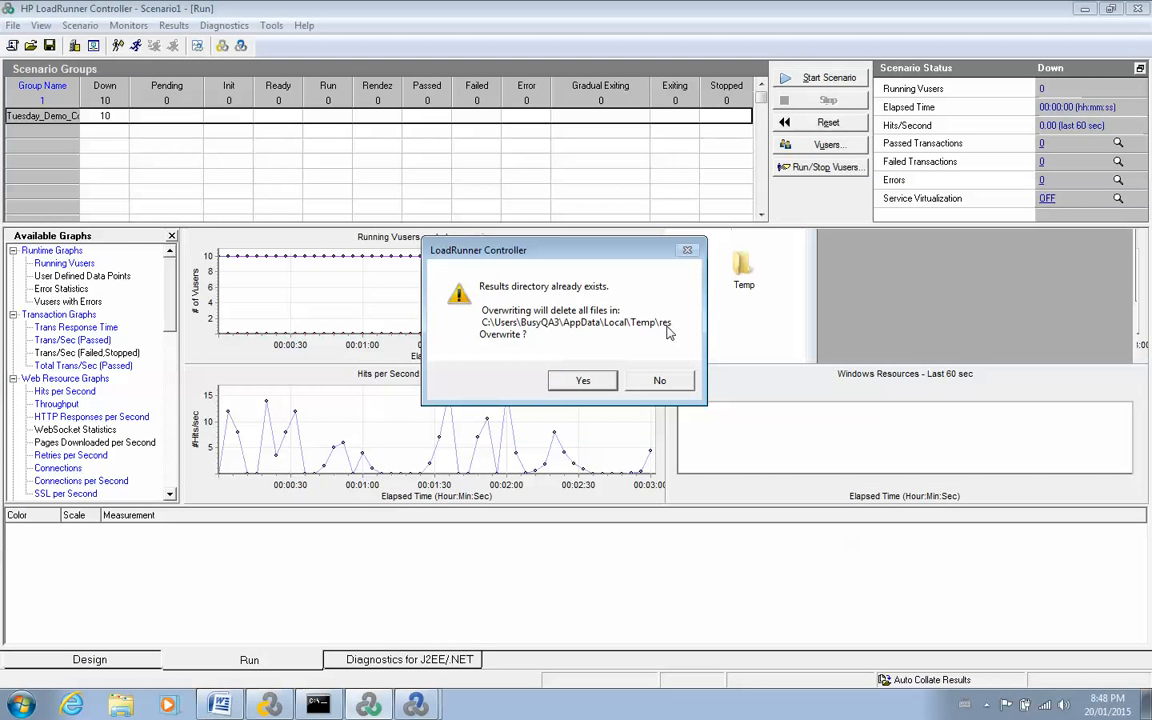
mouse_move(416, 705)
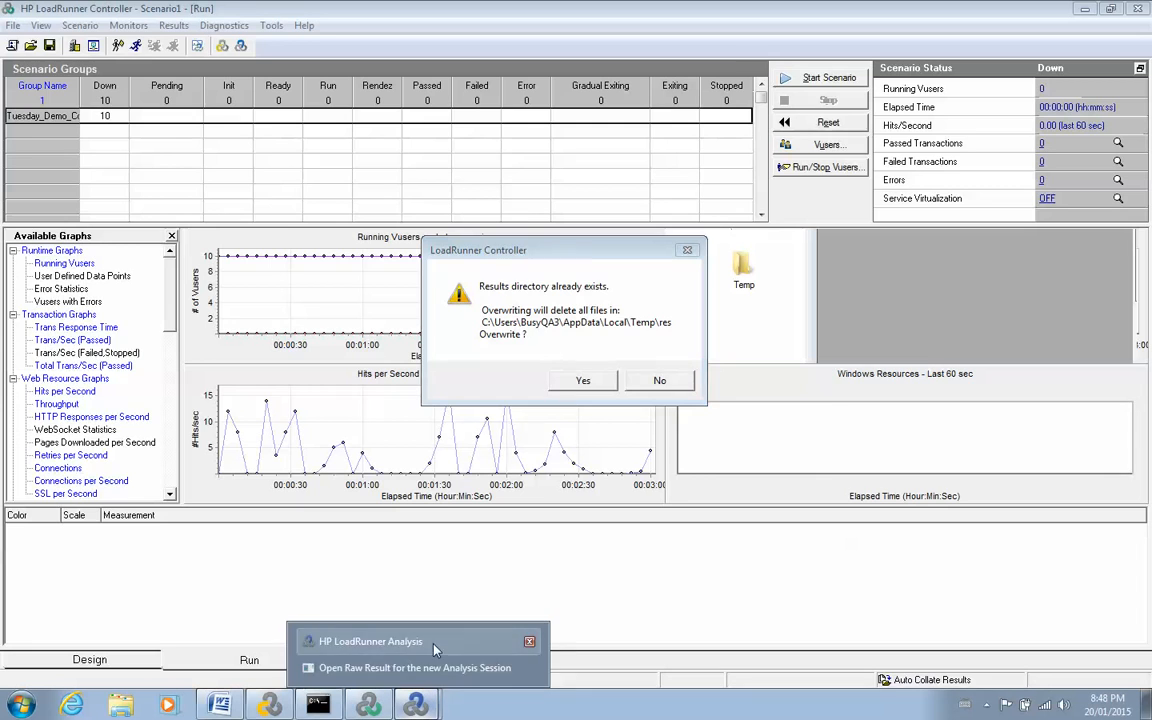
click(434, 650)
click(748, 280)
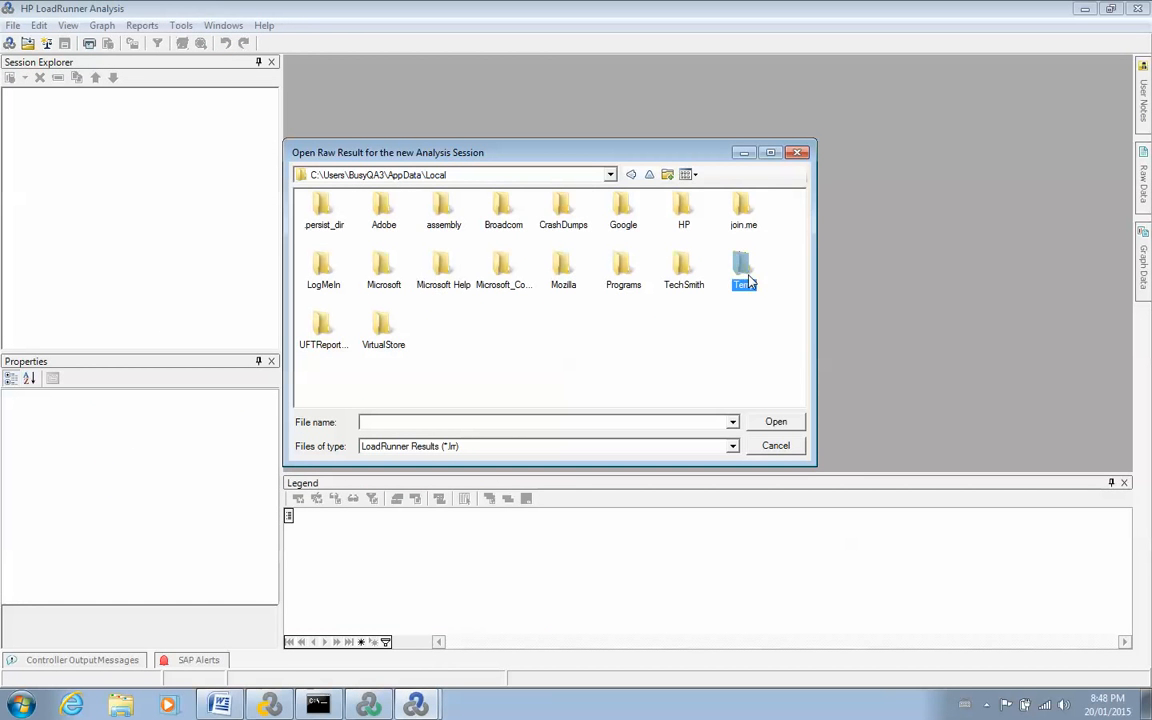
double_click(748, 280)
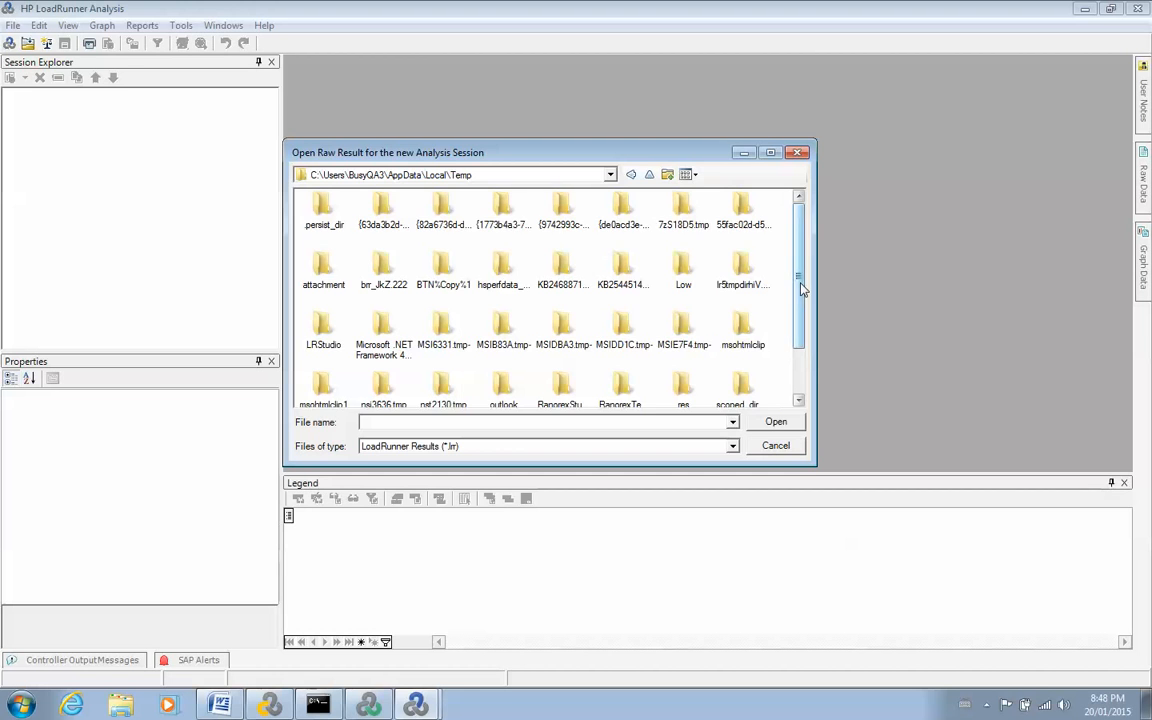
drag(802, 288, 801, 318)
double_click(680, 345)
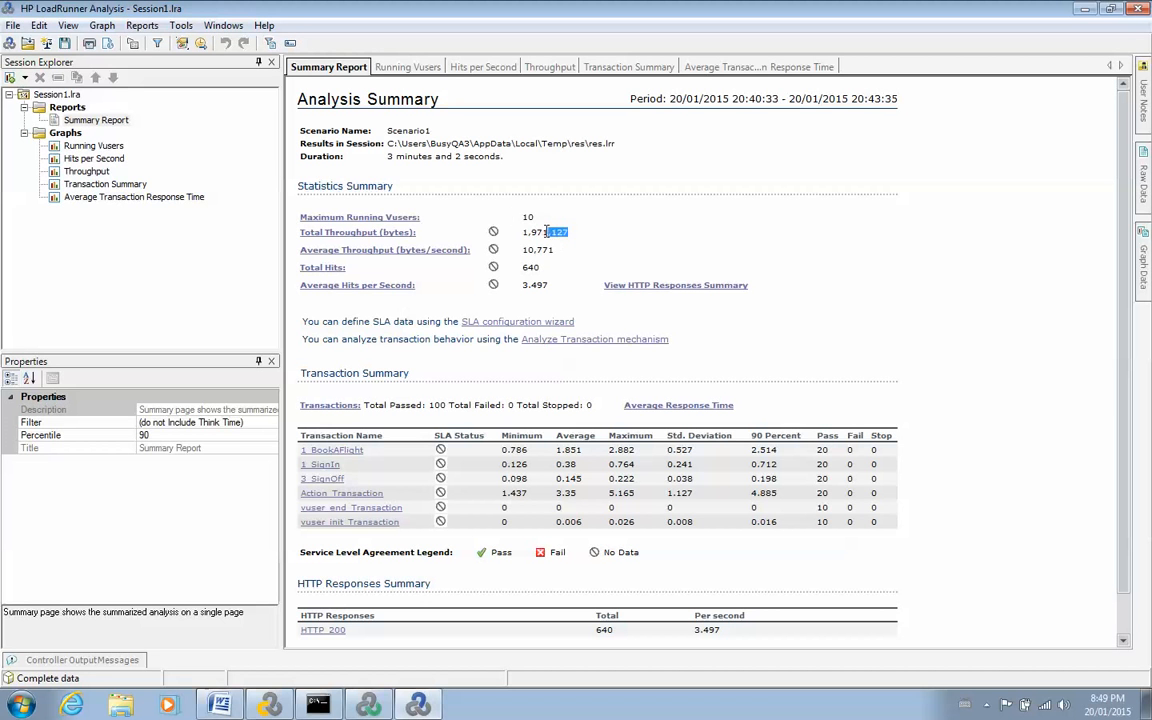
Examine the total throughput, total hits and average hits per second in the Summary Report's statistics
mouse_move(568, 232)
mouse_down()
mouse_move(527, 232)
mouse_move(566, 230)
mouse_up()
drag(545, 268, 530, 273)
click(546, 288)
drag(546, 288, 525, 290)
Examine the average and maximum response times and the pass counts of the transactions in the Transaction Summary table
drag(582, 479, 561, 458)
drag(578, 465, 566, 463)
drag(635, 450, 619, 451)
double_click(620, 452)
click(647, 452)
drag(637, 451, 617, 468)
drag(637, 451, 617, 472)
double_click(822, 450)
double_click(822, 464)
double_click(822, 478)
View the Running Vusers graph and compare the peaks of the Hits per Second and Throughput graphs
click(103, 147)
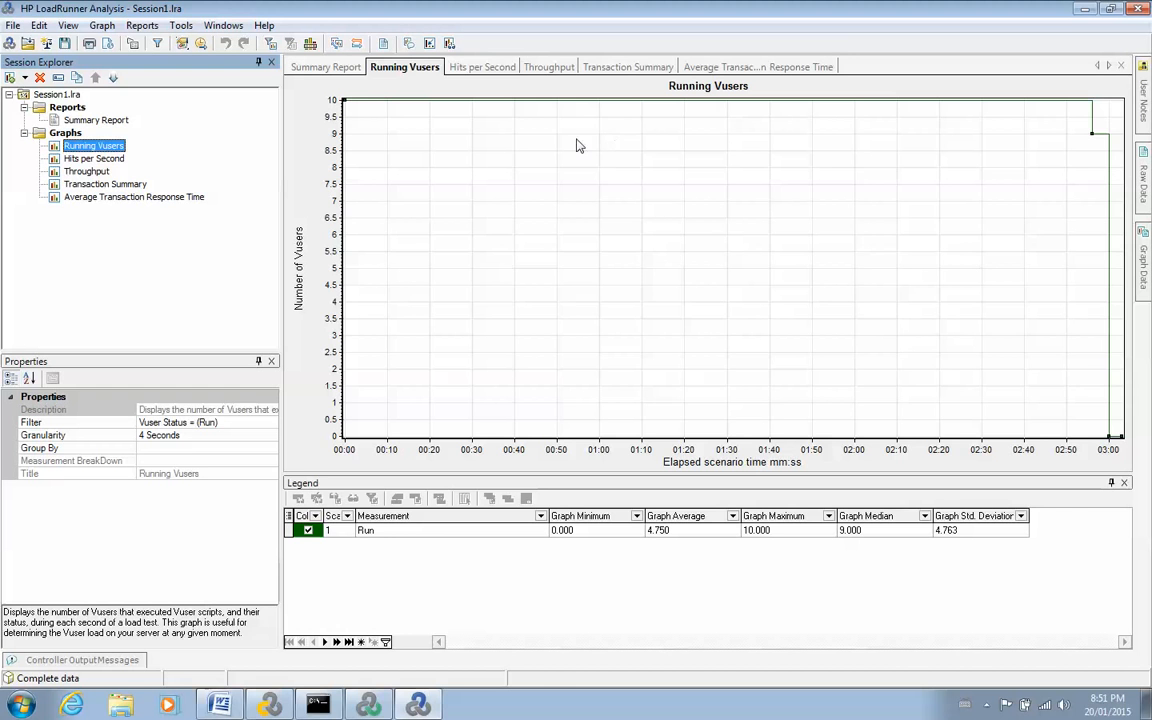
click(95, 160)
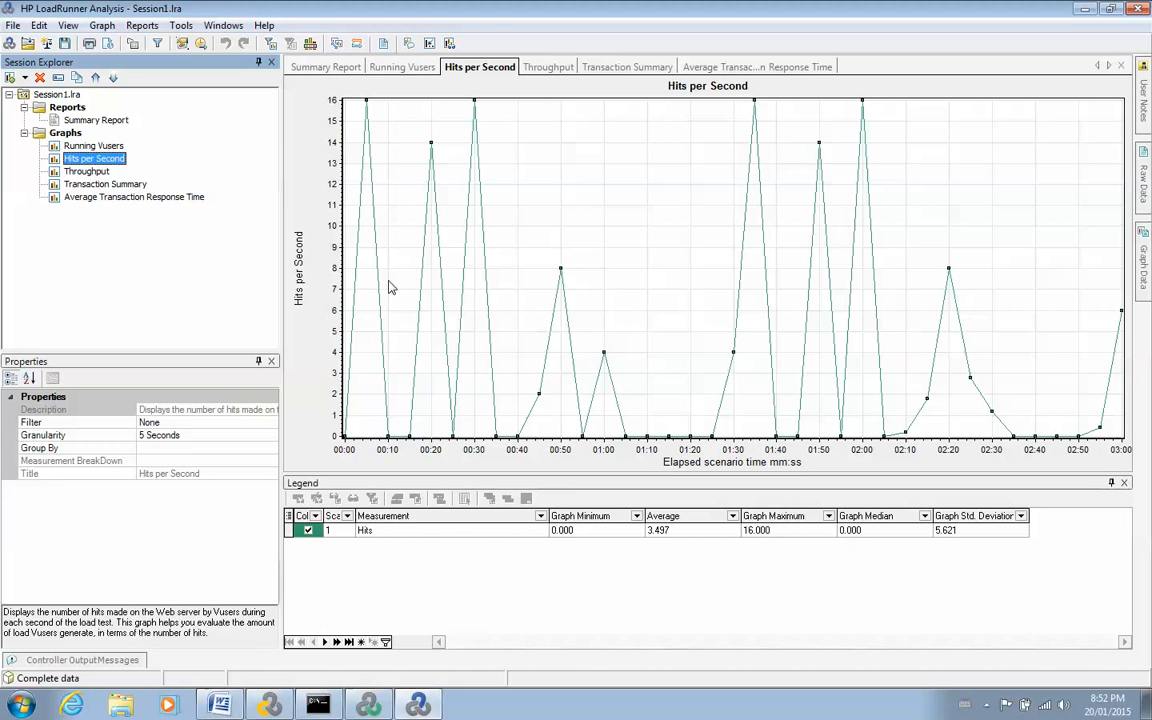
click(99, 173)
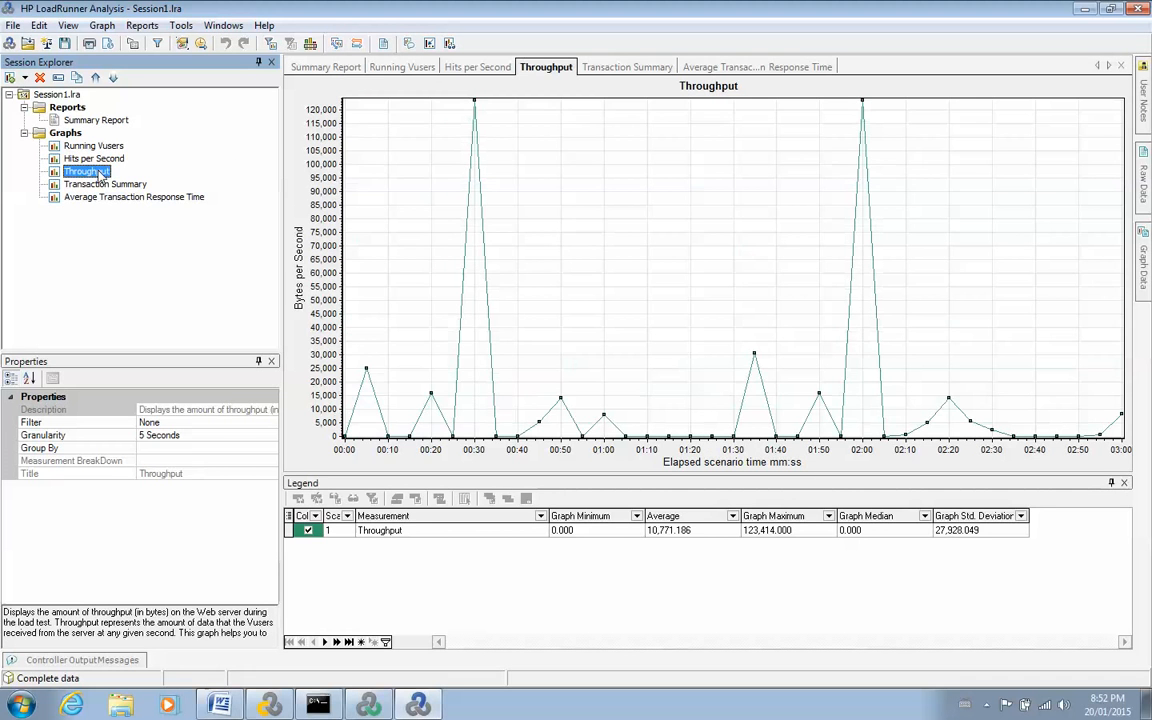
click(100, 162)
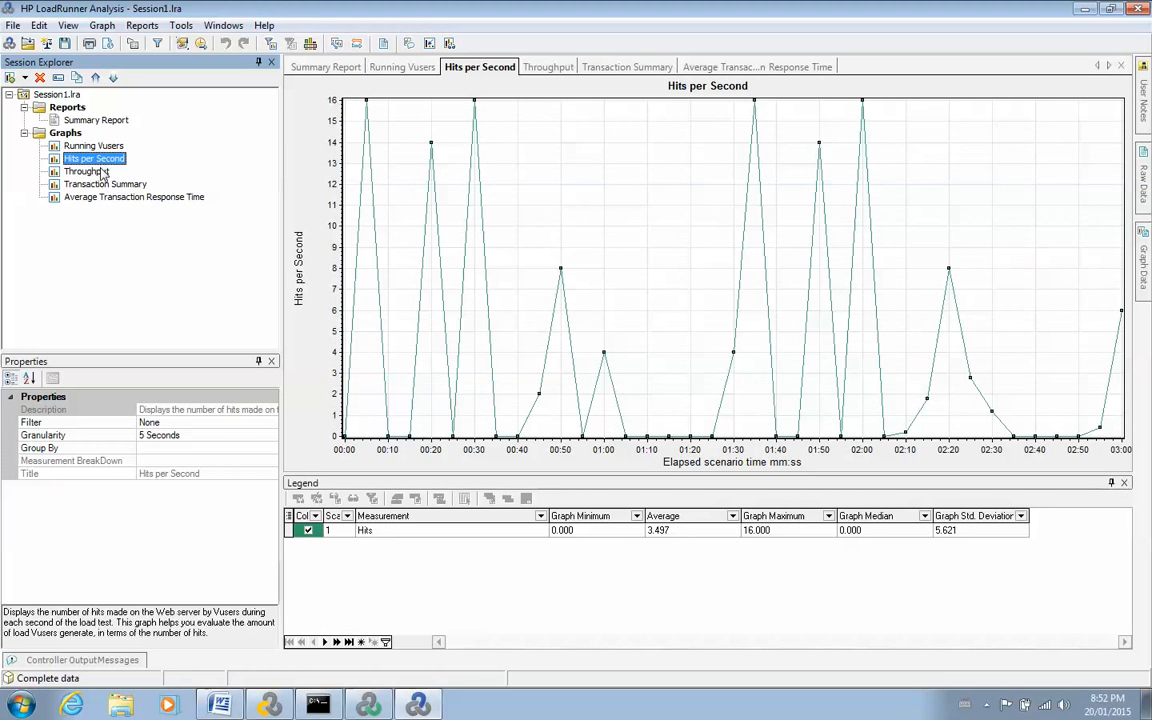
click(99, 172)
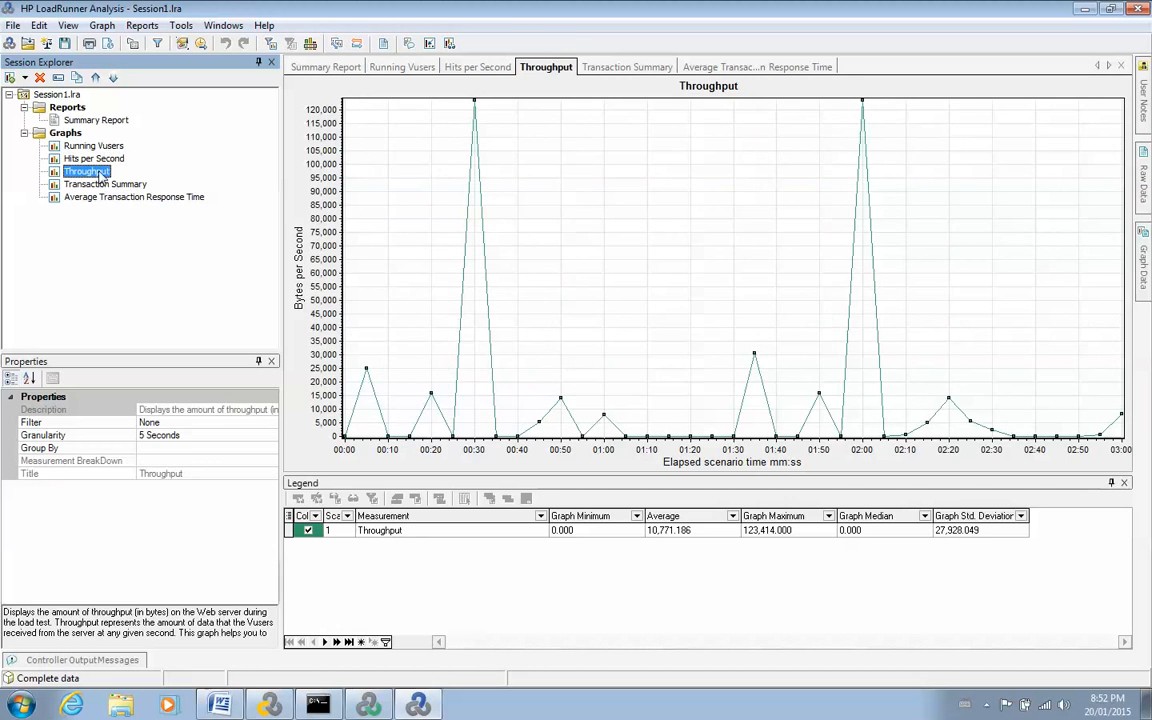
click(95, 156)
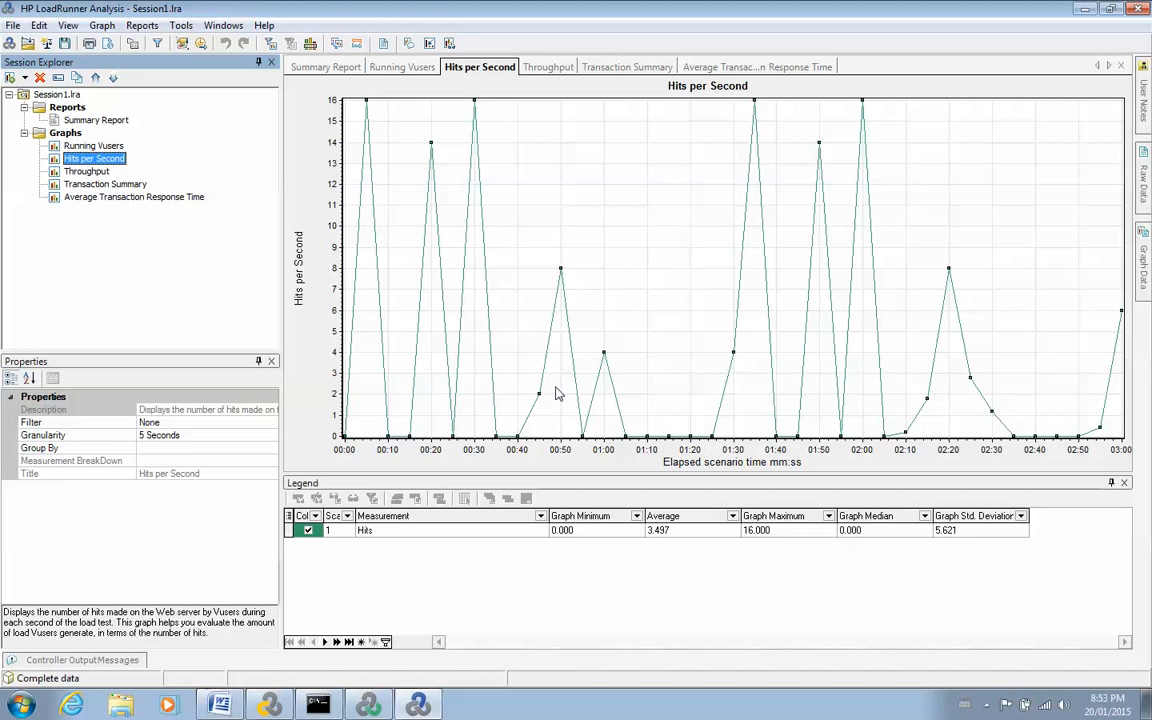
click(94, 173)
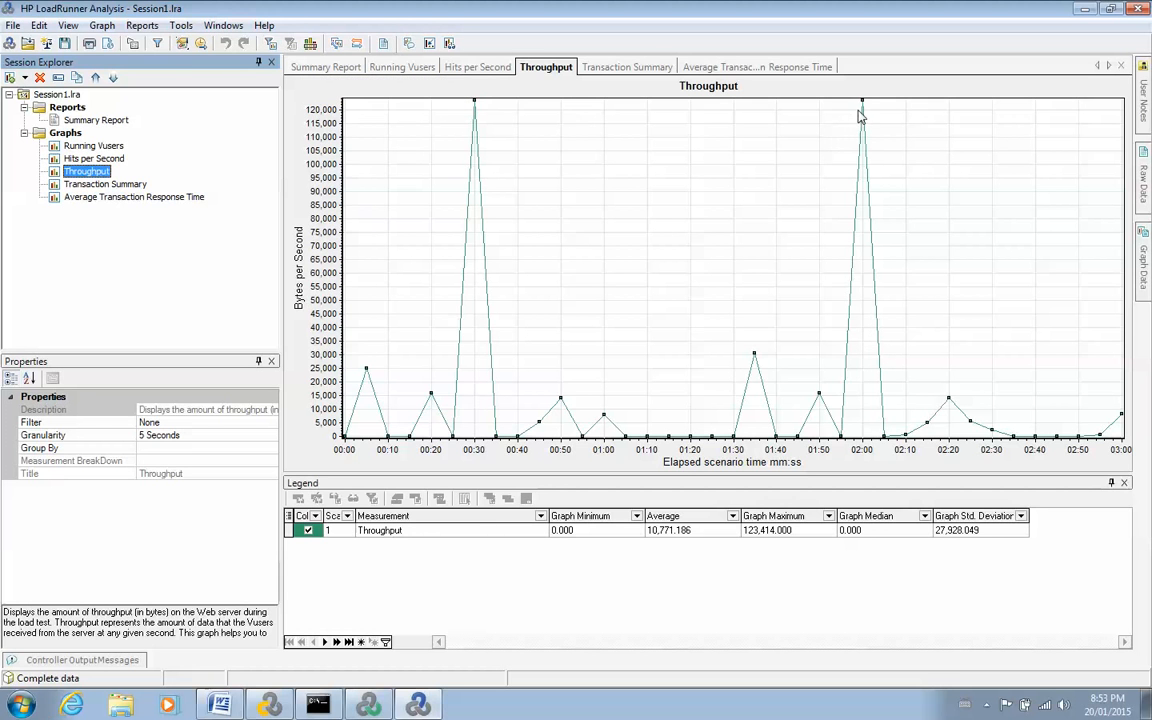
click(105, 158)
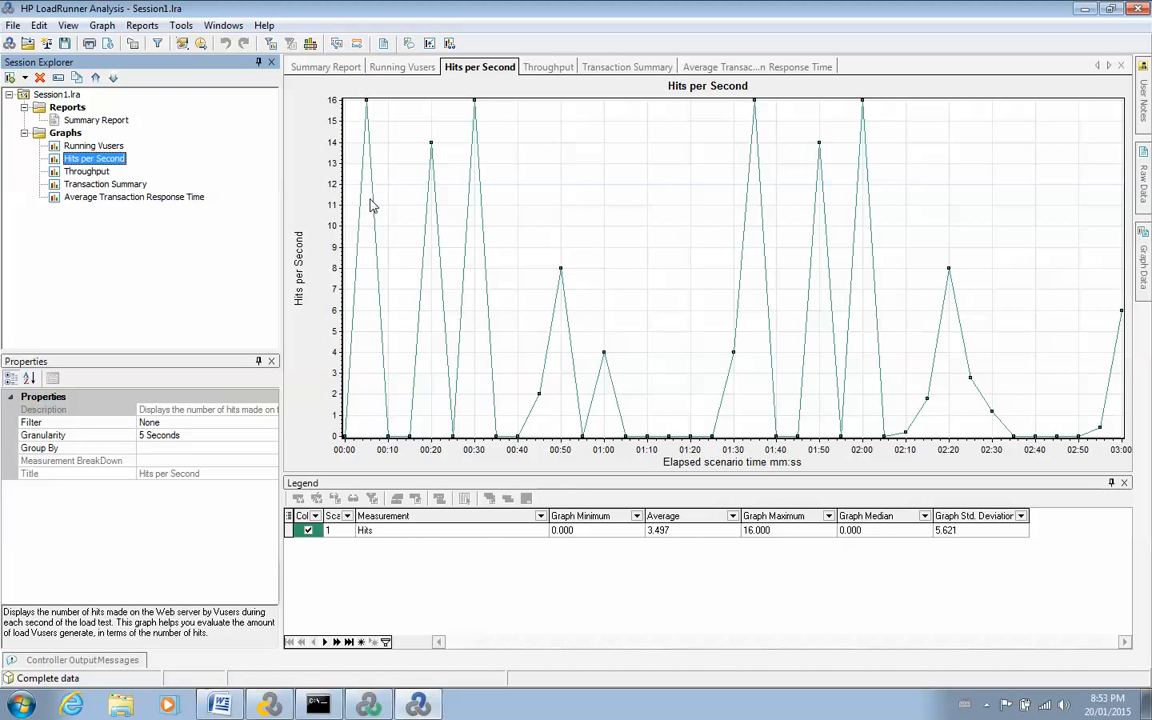
click(100, 171)
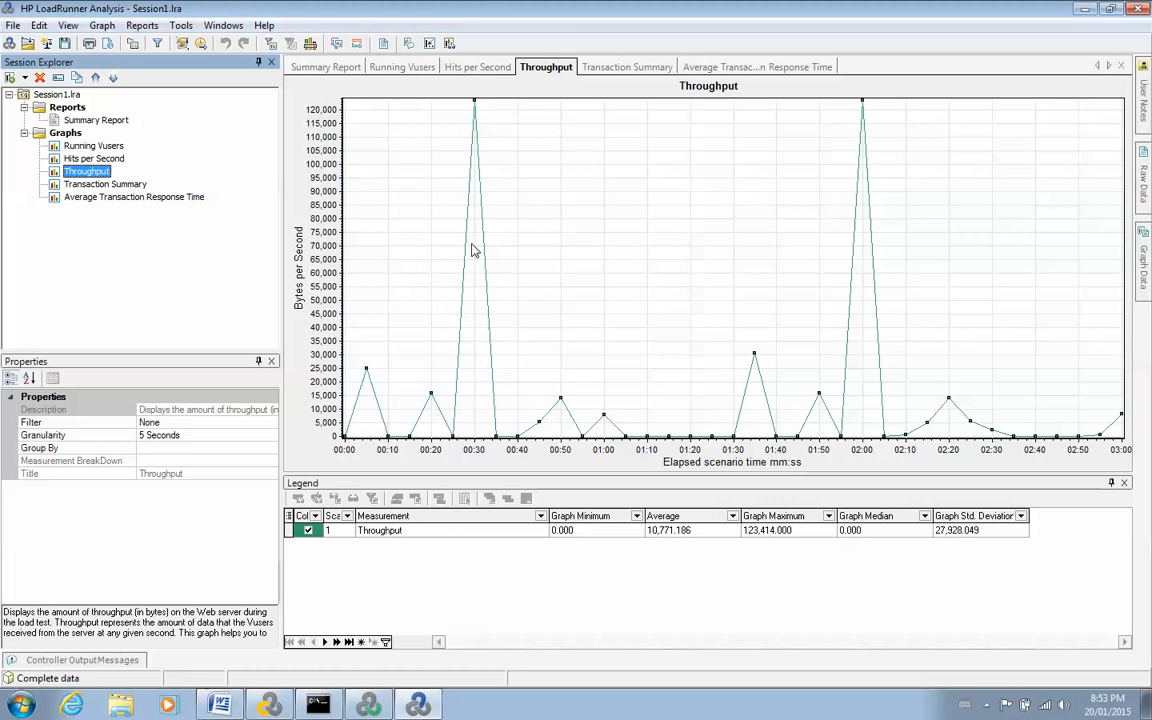
View the Transaction Summary graph and the Average Transaction Response Time graph
click(110, 184)
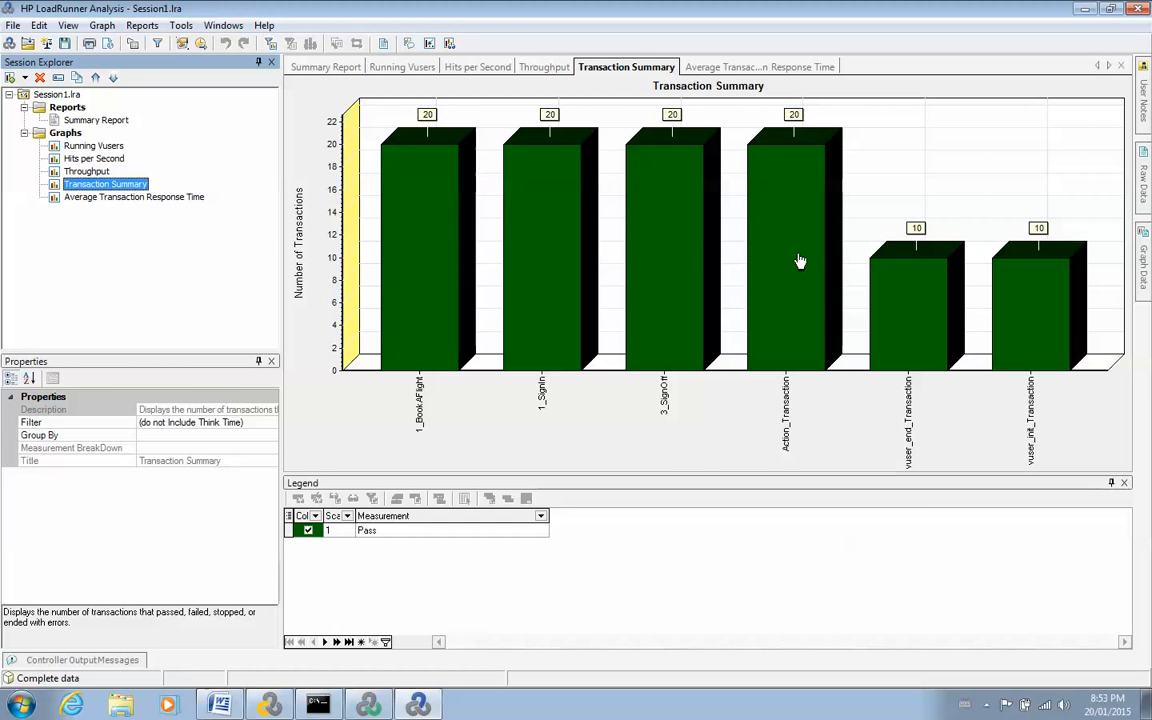
click(130, 198)
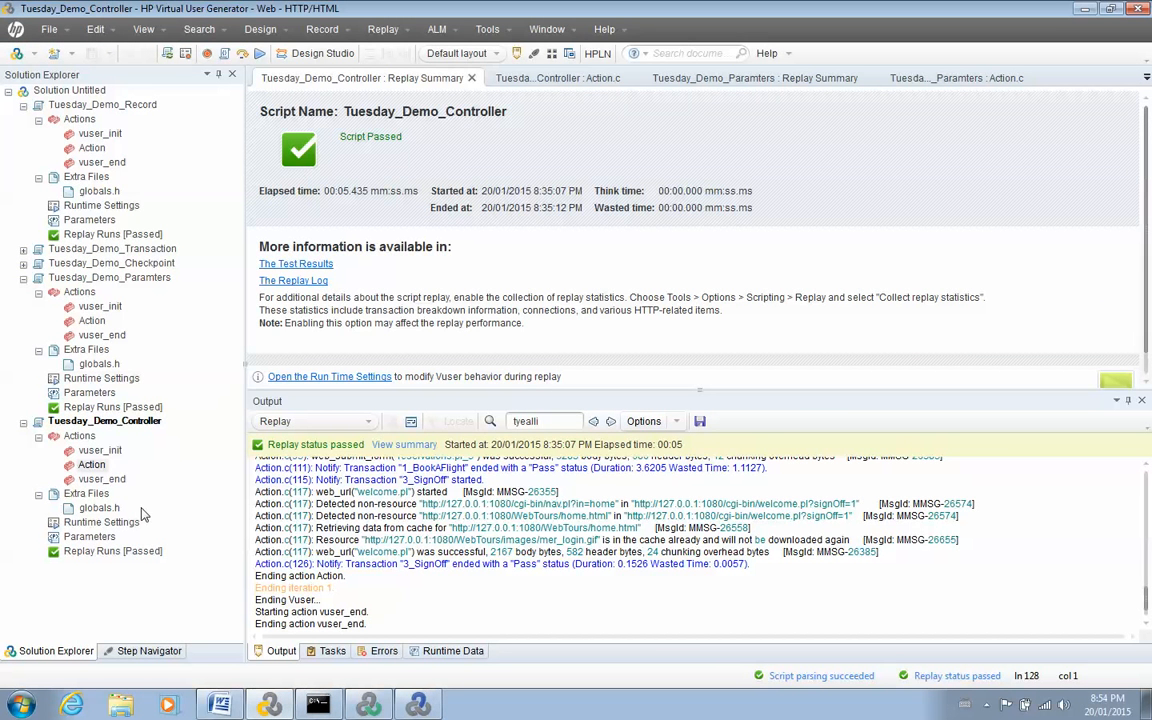
Hide the vuser_end_Transaction, vuser_init_Transaction and Action_Transaction lines from the Average Transaction Response Time graph in LoadRunner Analysis
click(98, 452)
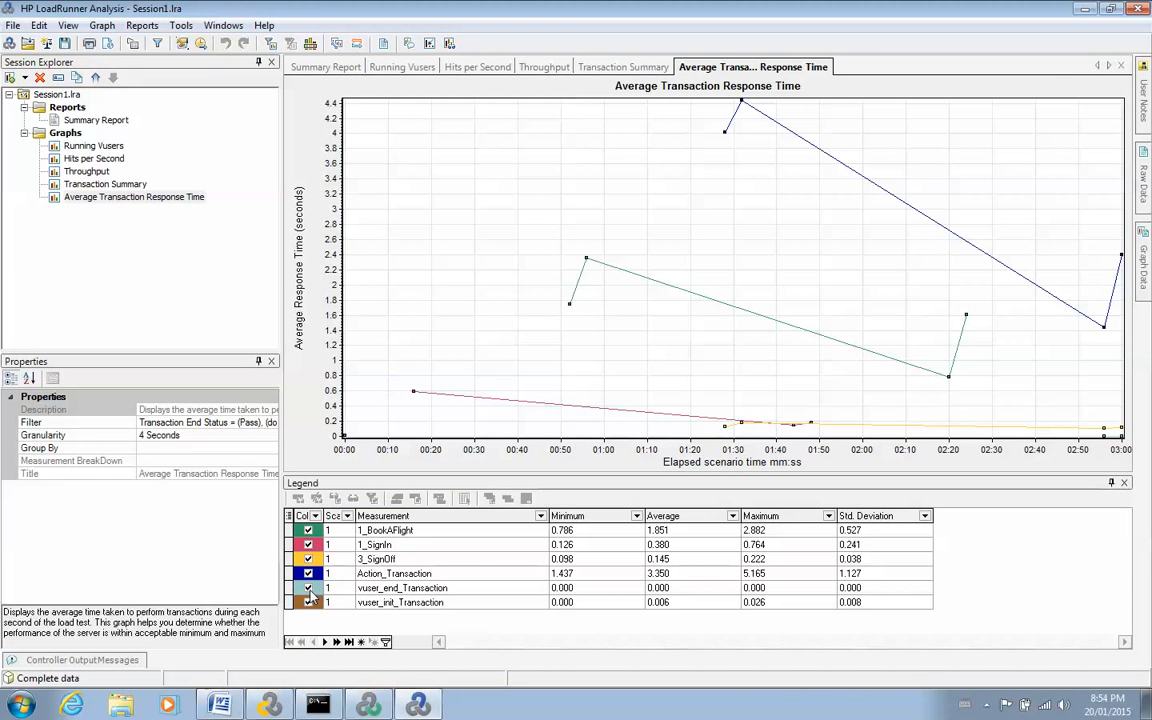
click(307, 590)
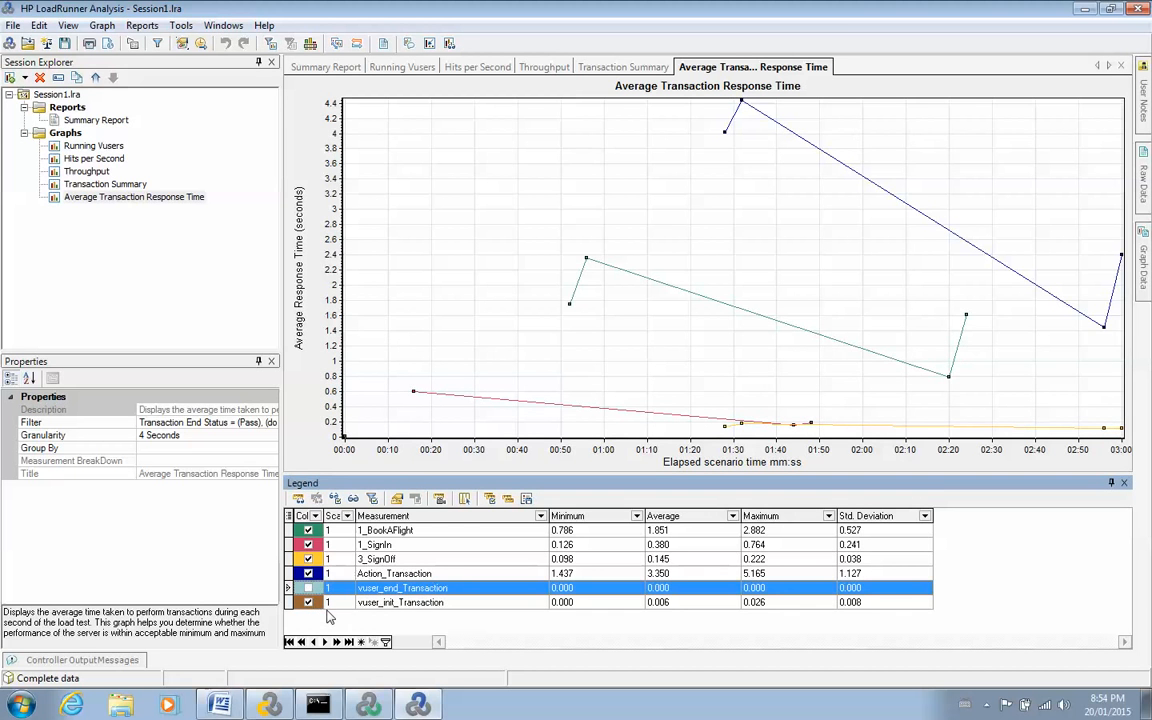
click(308, 603)
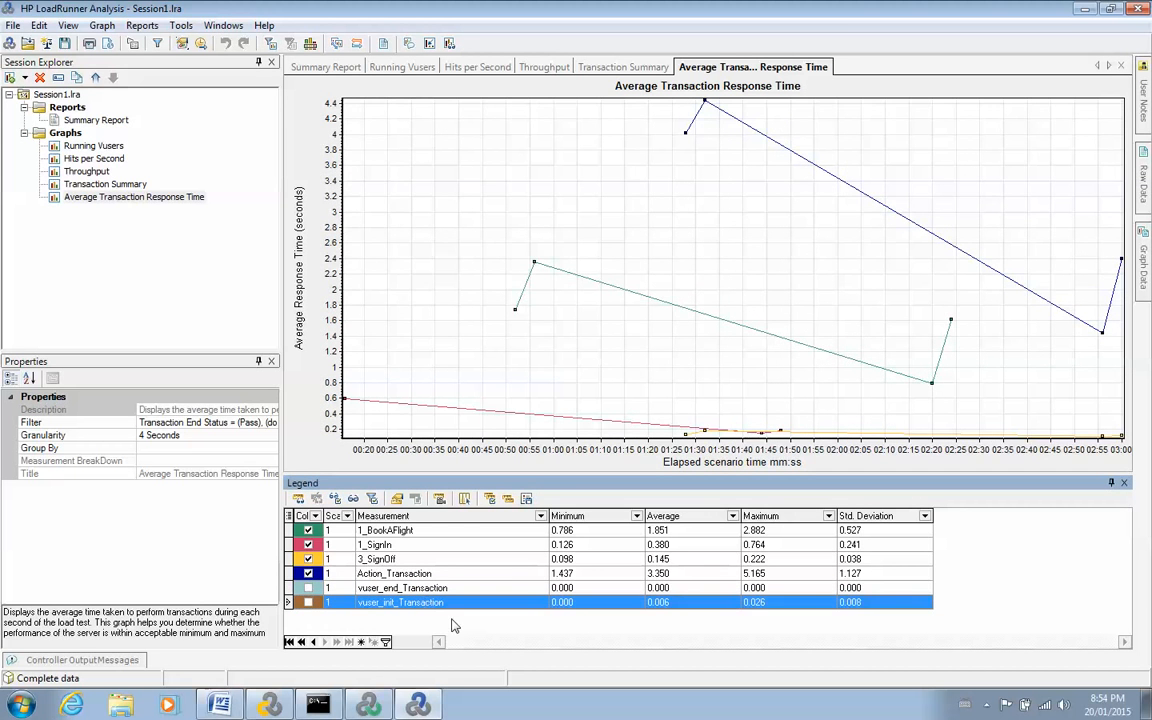
click(485, 575)
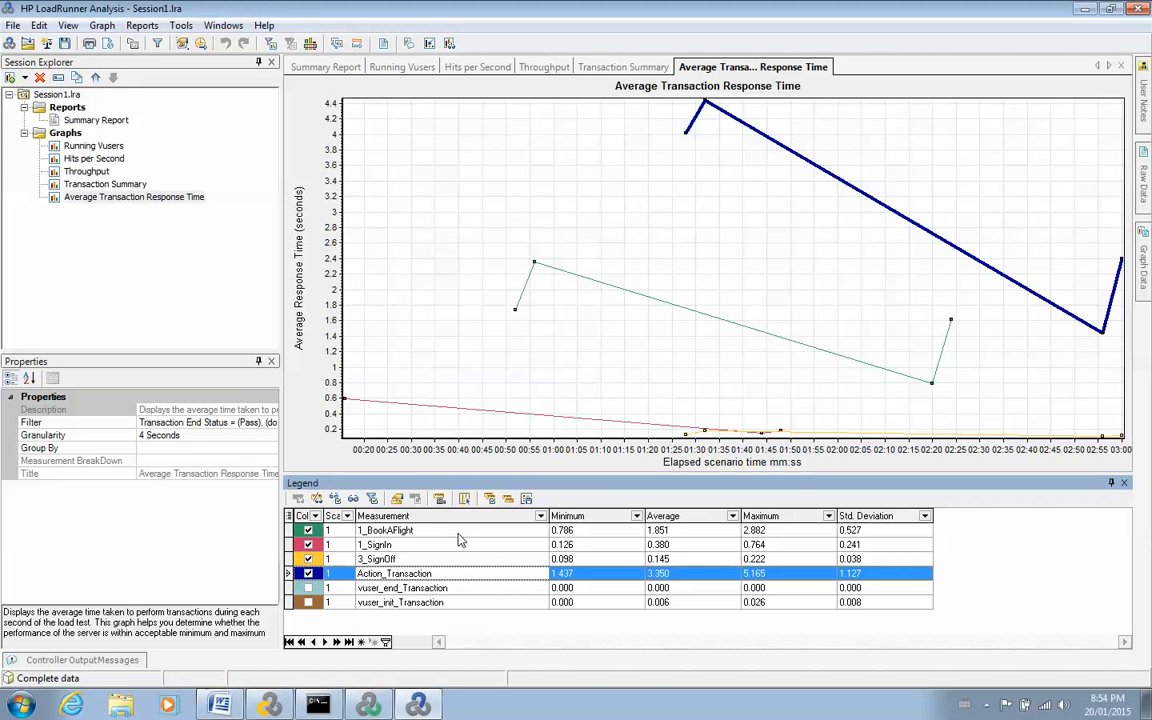
click(308, 573)
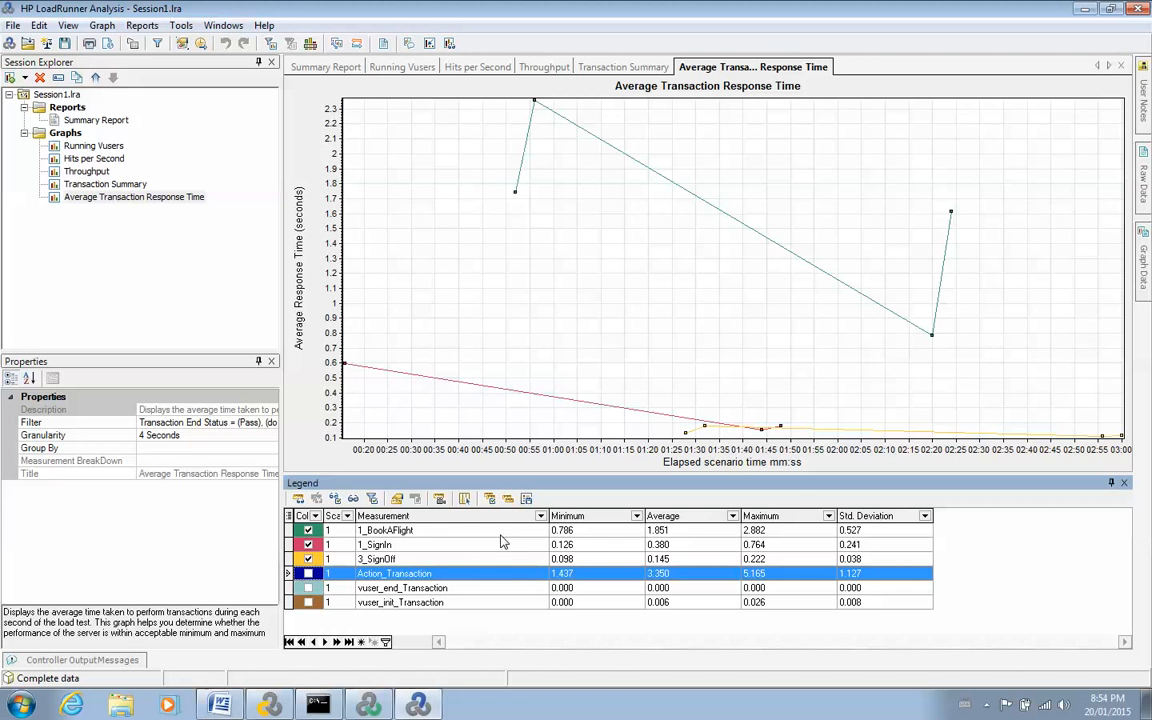
Highlight the 1_BookAFlight, 1_SignIn and 3_SignOff lines one after another to examine their response times over the scenario
click(437, 530)
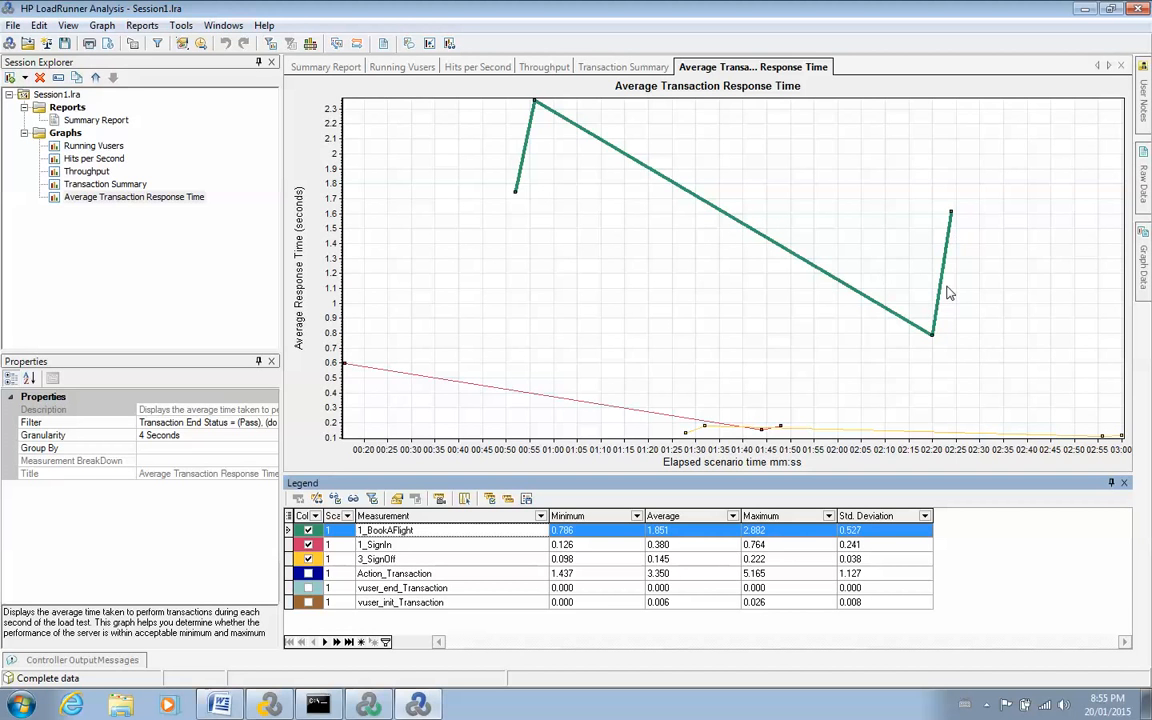
click(443, 547)
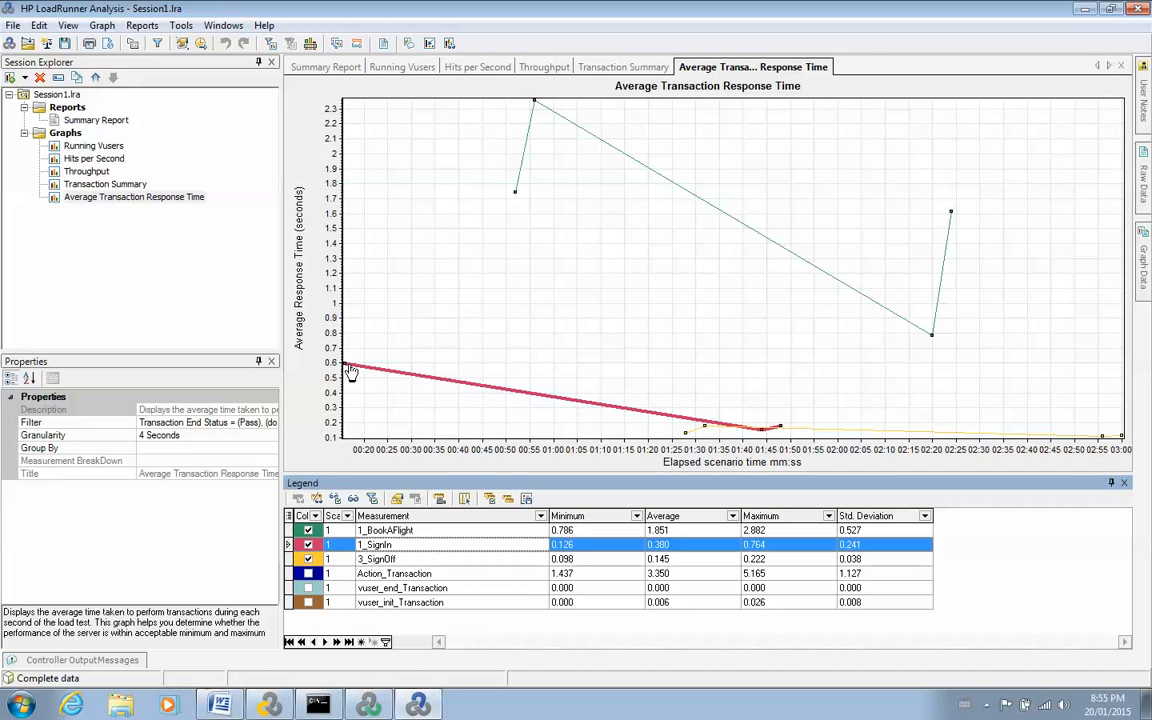
mouse_move(351, 372)
click(505, 561)
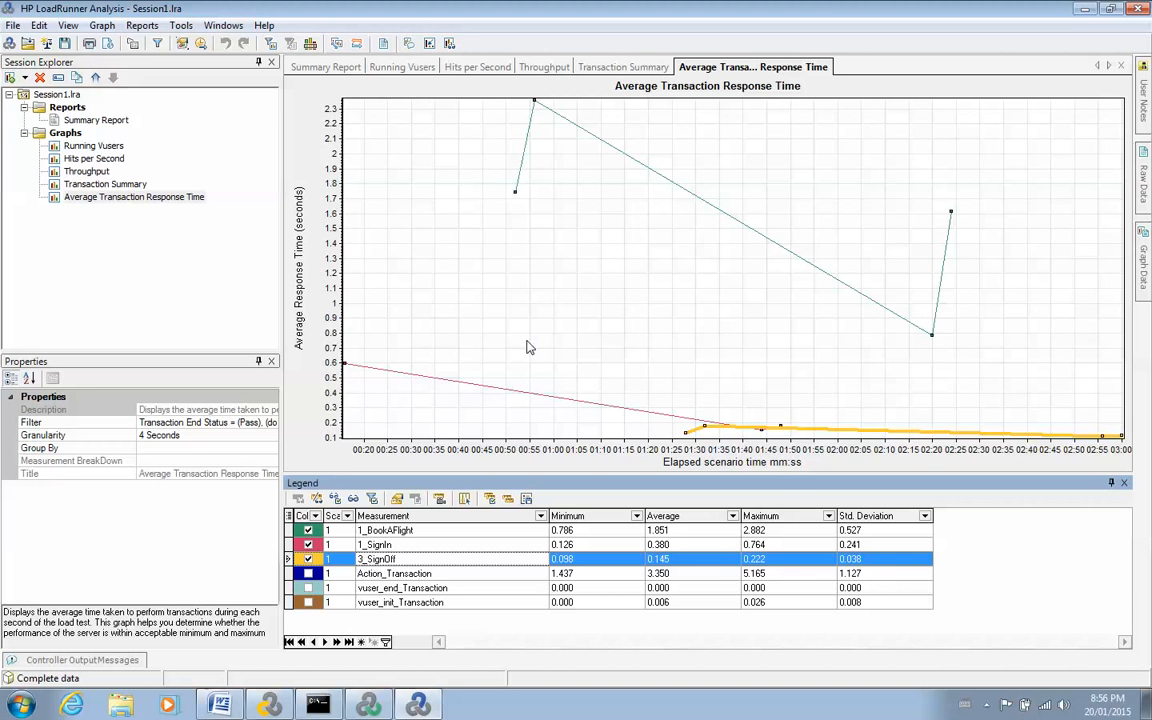
Review the Throughput and Transaction Summary graphs again and return to the Summary Report
click(87, 172)
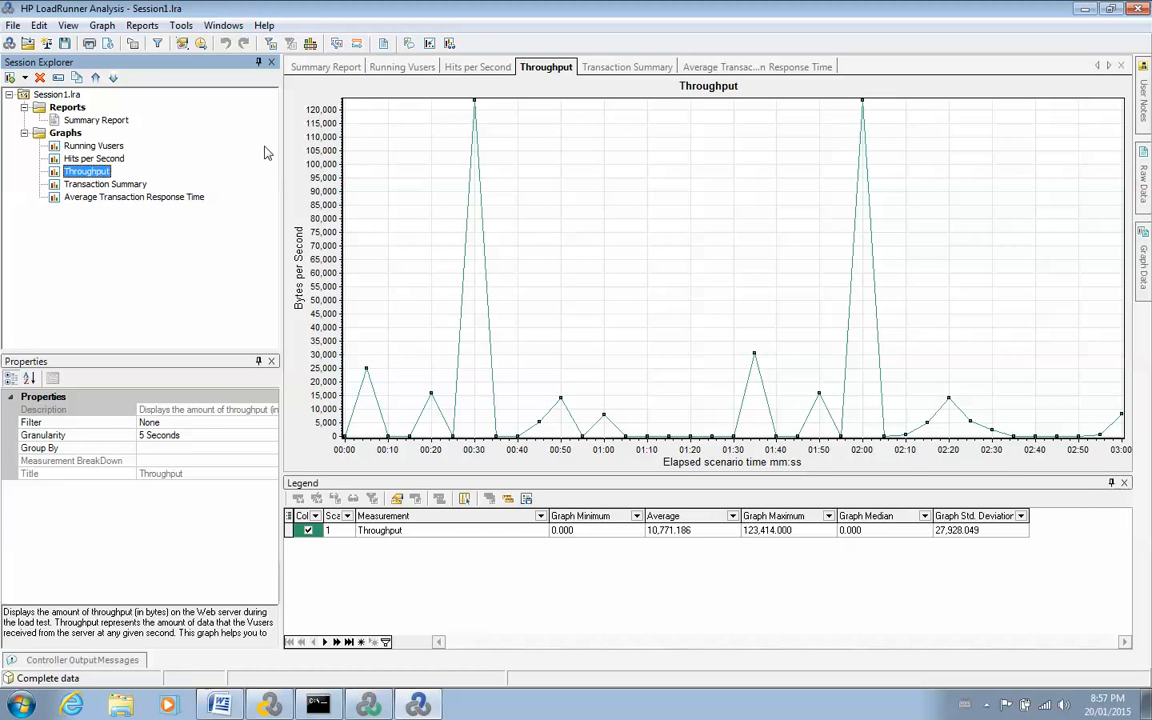
click(635, 62)
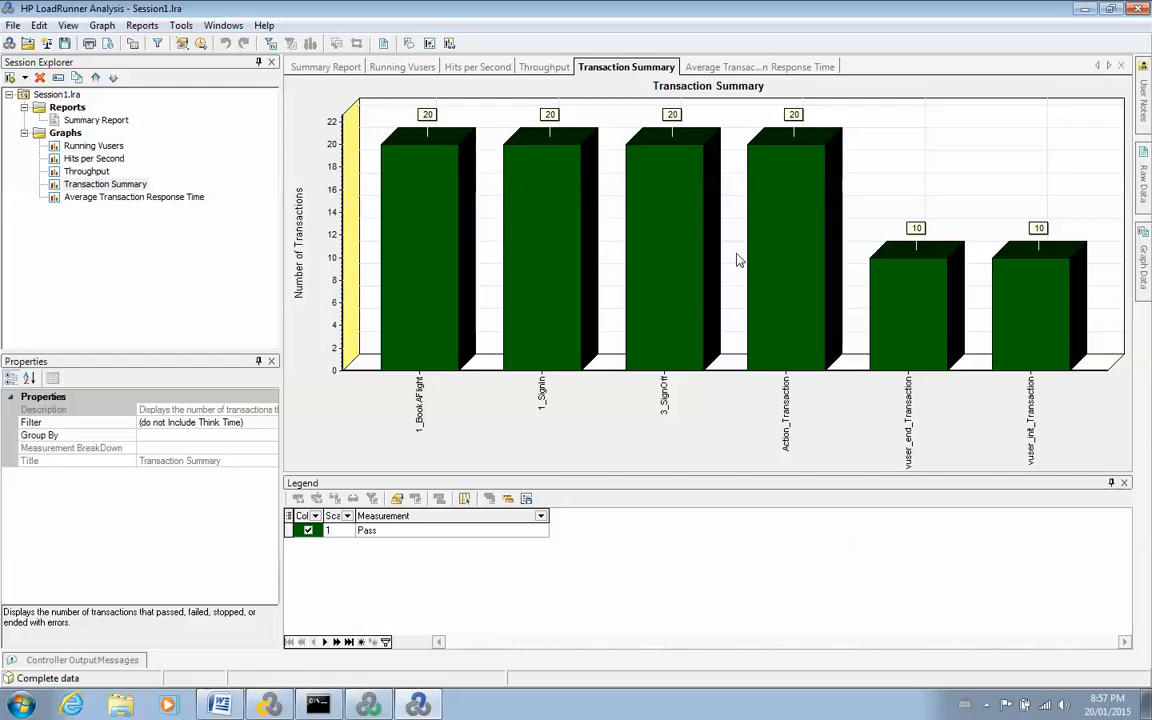
click(100, 118)
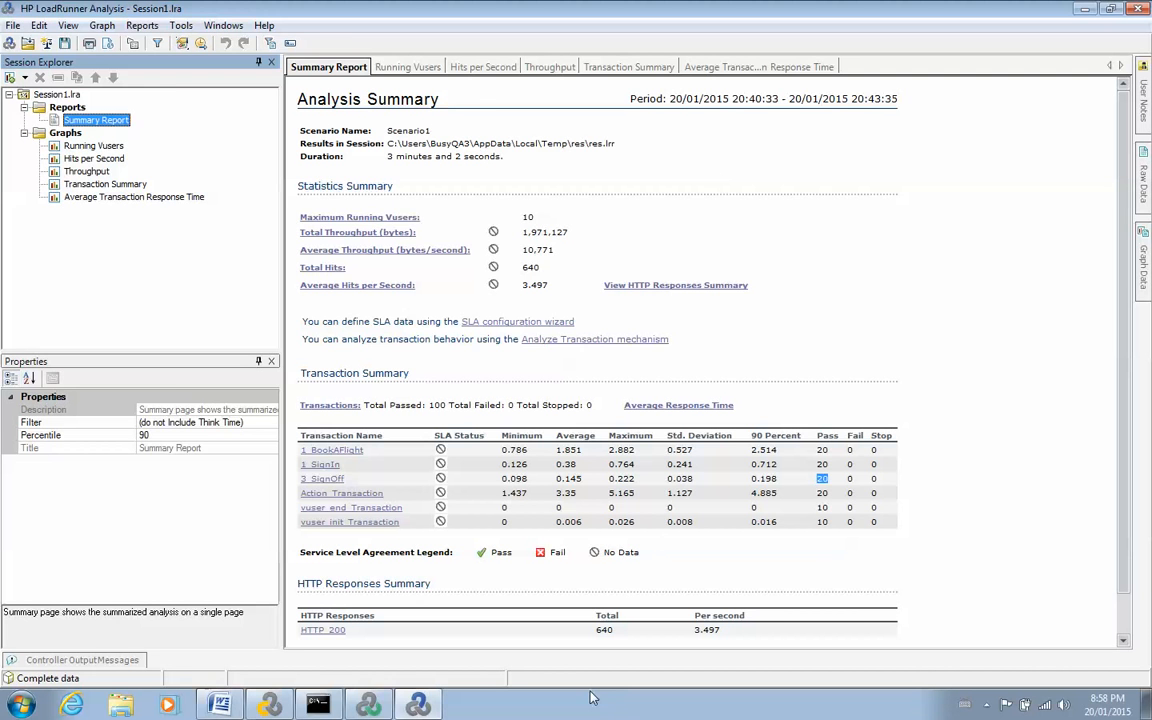
click(433, 703)
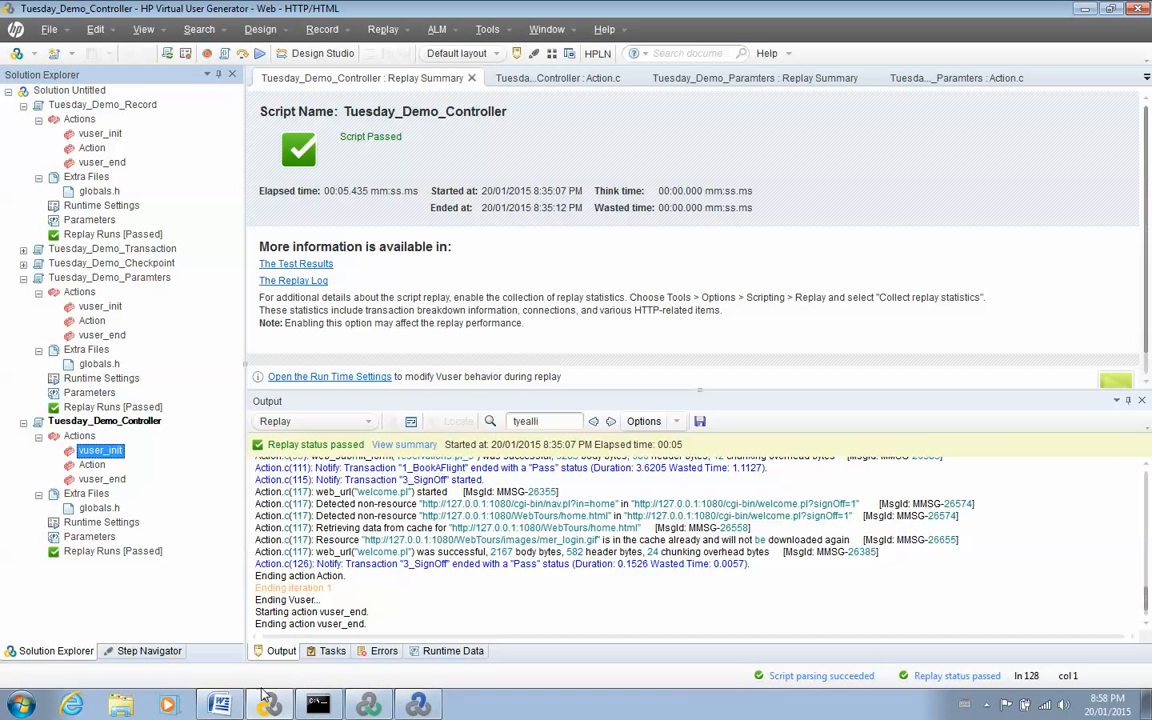
click(968, 692)
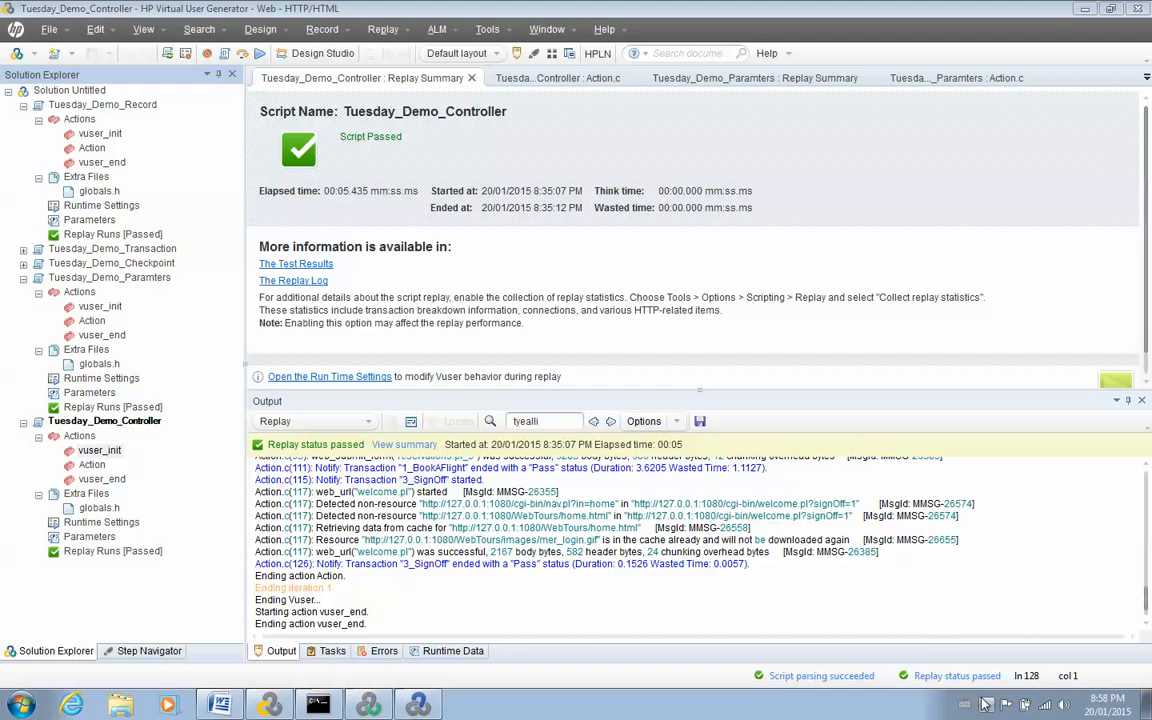